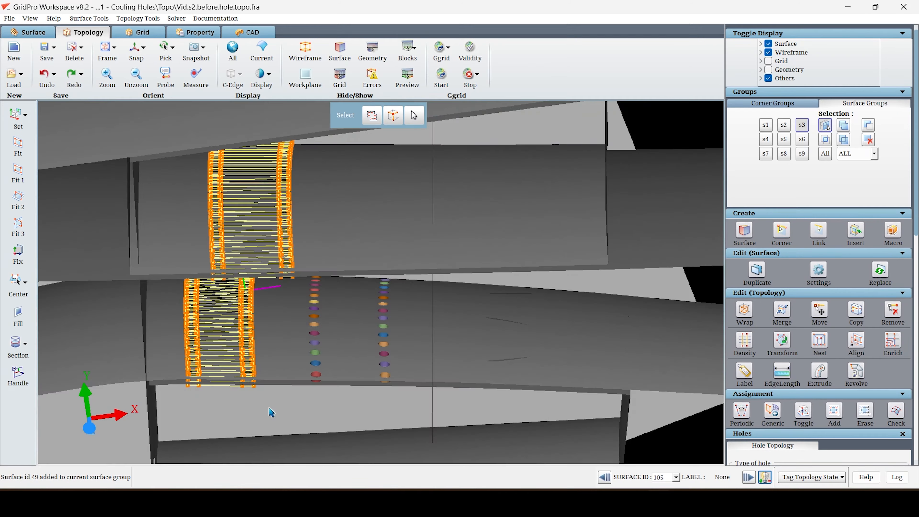
# Add the peripheral faces to corner group c7 and generate the two-sided hole topology for holes group s3.
pyautogui.scroll(-10, 817, 325)
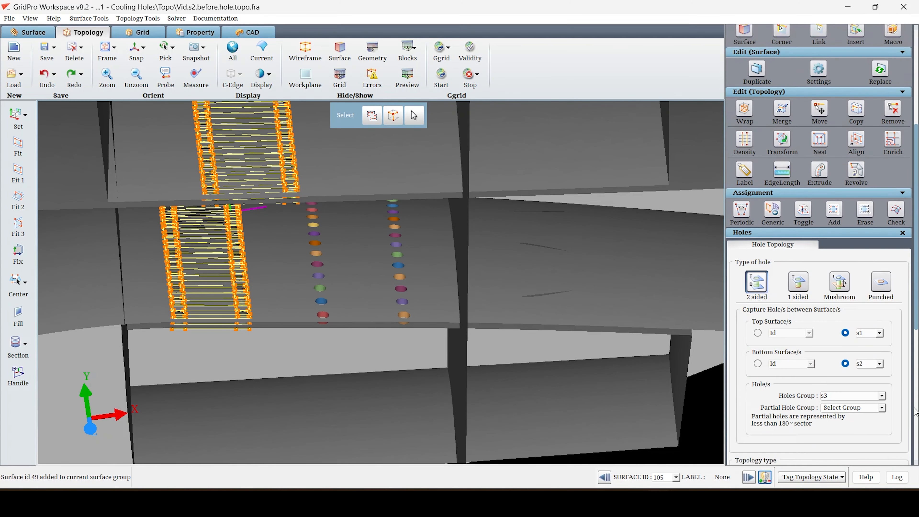
pyautogui.click(852, 424)
pyautogui.click(840, 481)
pyautogui.click(889, 449)
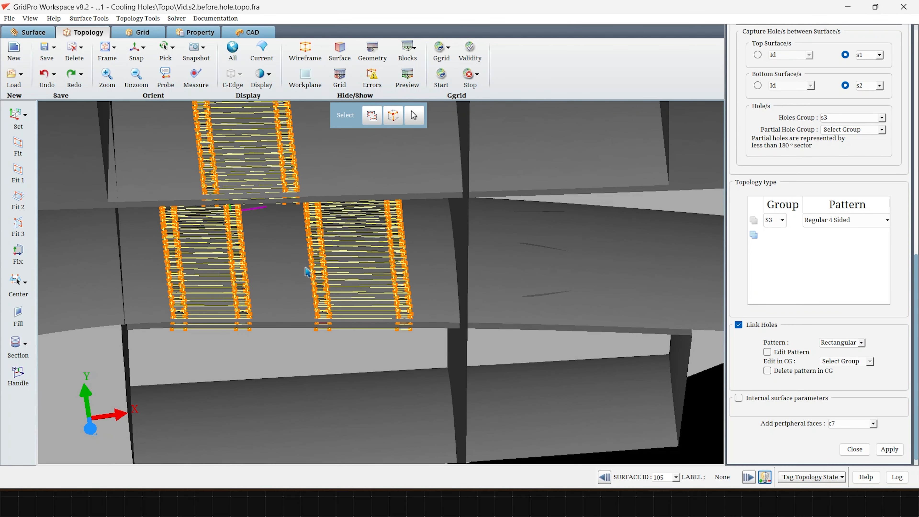
pyautogui.moveTo(307, 271); pyautogui.dragTo(285, 340, button='right')
pyautogui.scroll(4, 866, 183)
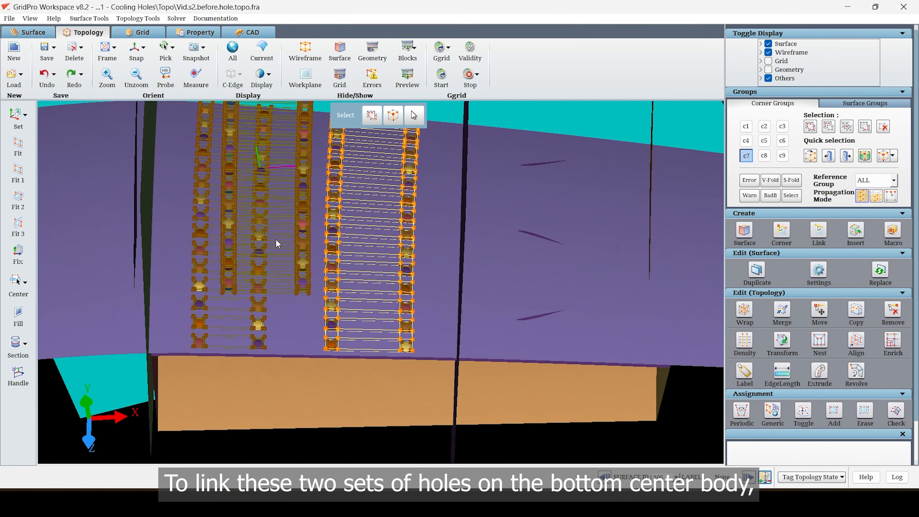
pyautogui.moveTo(276, 239); pyautogui.dragTo(232, 363)
pyautogui.scroll(4, 232, 363)
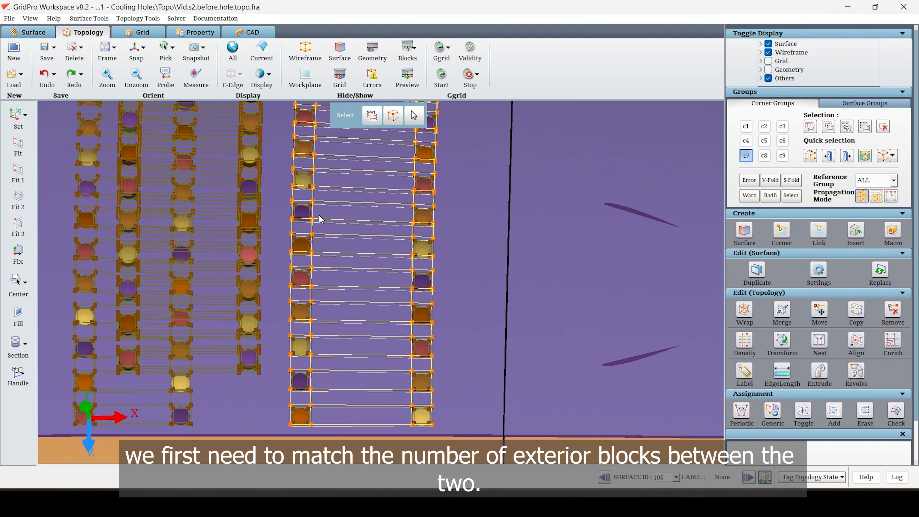
# Insert topology sheets on either side of the middle hole in the 14-hole row, working from the top of the wireframe.
pyautogui.moveTo(356, 205); pyautogui.dragTo(404, 242, button='middle')
pyautogui.scroll(4, 363, 216)
pyautogui.moveTo(241, 242); pyautogui.dragTo(246, 322)
pyautogui.scroll(2, 353, 275)
pyautogui.moveTo(372, 212); pyautogui.dragTo(382, 334, button='middle')
pyautogui.scroll(3, 382, 335)
pyautogui.scroll(2, 384, 338)
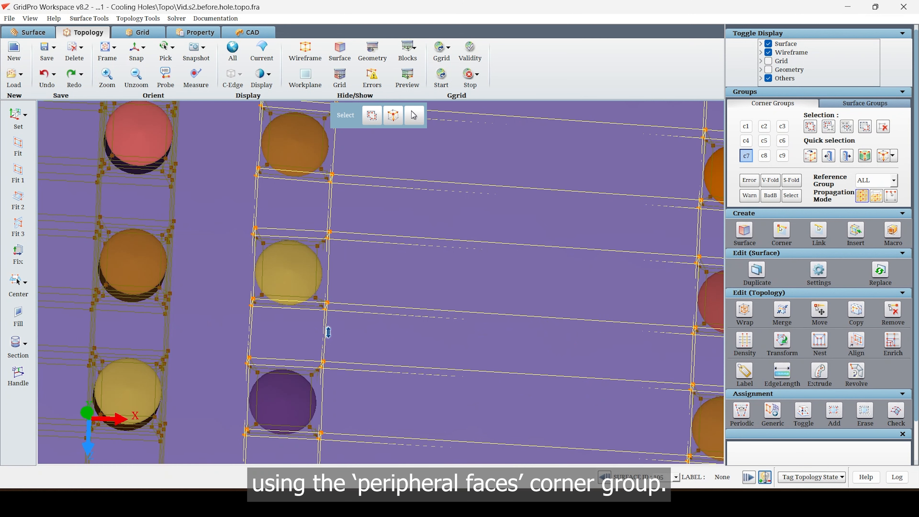
pyautogui.press('i')
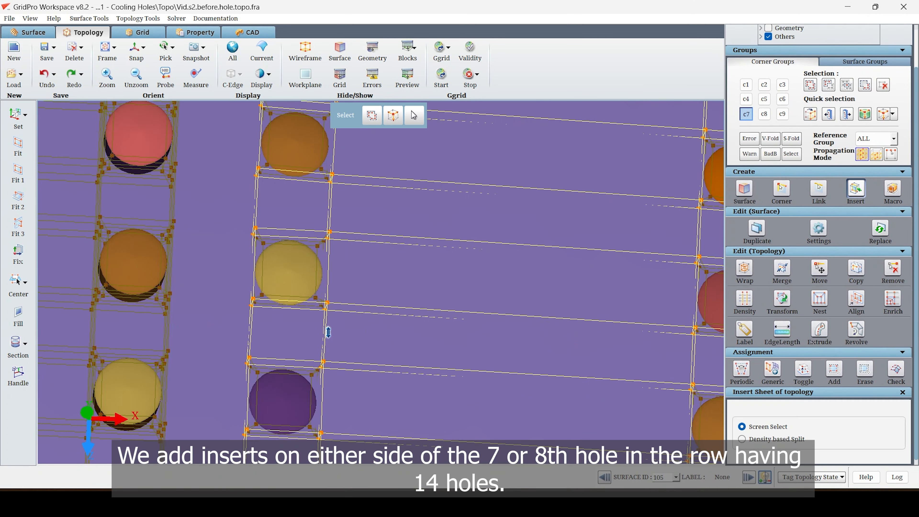
pyautogui.click(327, 332)
pyautogui.click(331, 201)
# Insert topology sheets on either side of the middle hole from the underside of the c7 wireframe.
pyautogui.moveTo(345, 274); pyautogui.dragTo(371, 420)
pyautogui.moveTo(369, 409); pyautogui.dragTo(318, 117, button='middle')
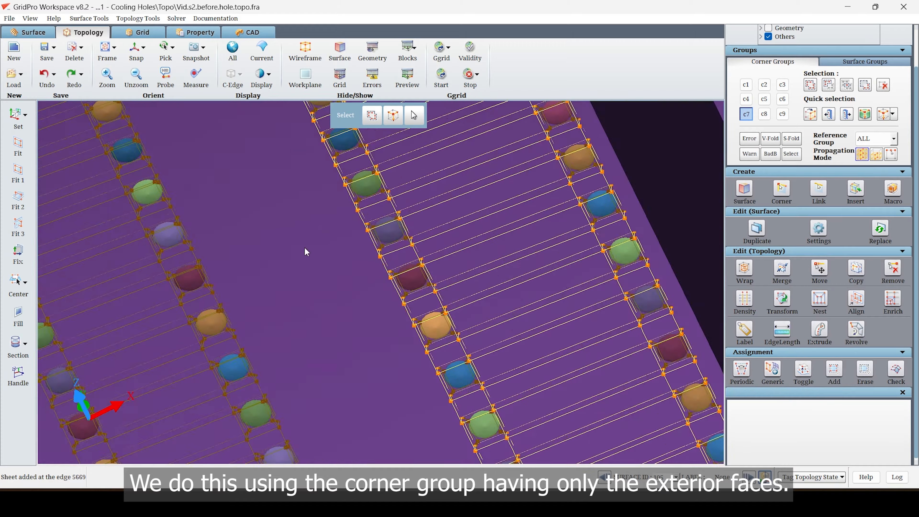
pyautogui.scroll(-5, 305, 250)
pyautogui.moveTo(216, 194); pyautogui.dragTo(250, 261, button='middle')
pyautogui.moveTo(434, 232); pyautogui.dragTo(531, 465, button='middle')
pyautogui.moveTo(348, 275); pyautogui.dragTo(353, 464, button='middle')
pyautogui.moveTo(358, 246); pyautogui.dragTo(375, 419, button='middle')
pyautogui.moveTo(539, 337); pyautogui.dragTo(552, 139, button='middle')
pyautogui.moveTo(367, 268); pyautogui.dragTo(322, 460, button='middle')
pyautogui.scroll(3, 318, 282)
pyautogui.moveTo(320, 250); pyautogui.dragTo(317, 292, button='middle')
pyautogui.moveTo(346, 389)
pyautogui.mouseDown(button='middle')
pyautogui.moveTo(353, 291)
pyautogui.moveTo(405, 300)
pyautogui.mouseUp(button='middle')
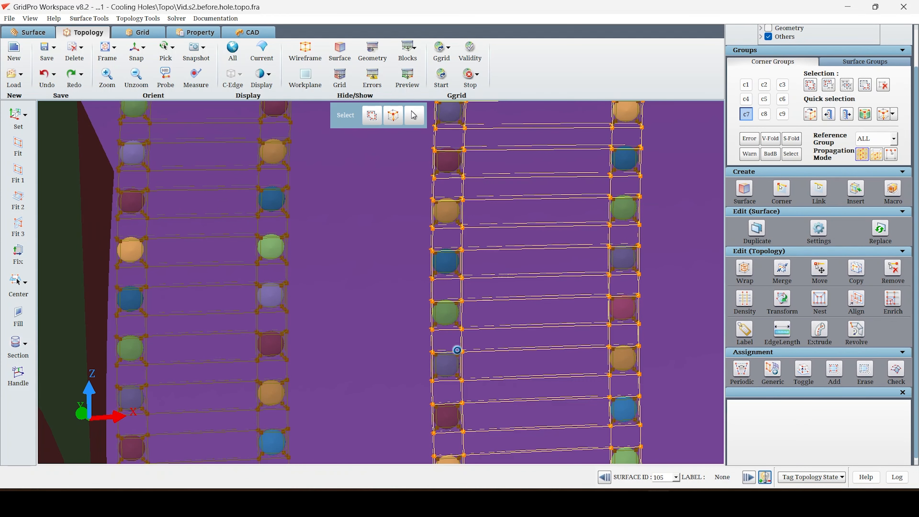
pyautogui.press('i')
pyautogui.click(468, 346)
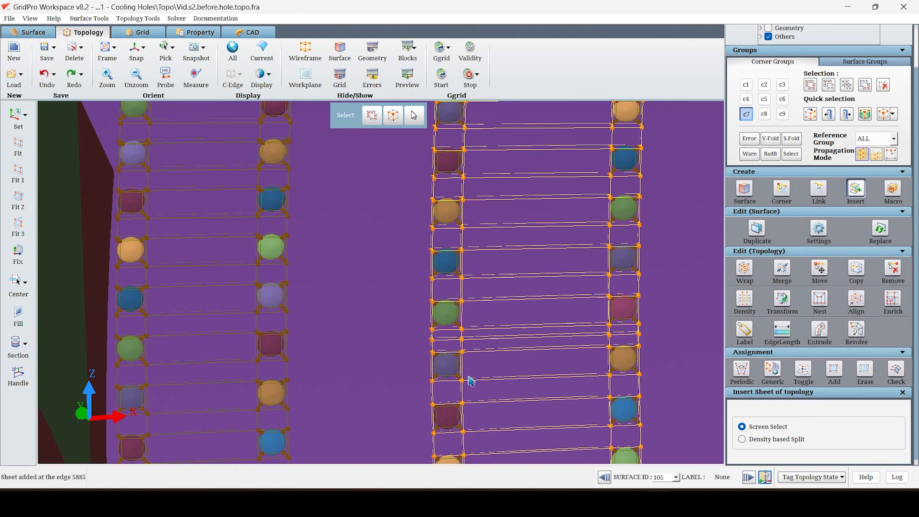
pyautogui.press('Escape')
pyautogui.scroll(-10, 516, 312)
# Group in c6 only the exterior face corners of the c7 hole set that face the neighbouring center body hole set.
pyautogui.moveTo(379, 188); pyautogui.dragTo(341, 404)
pyautogui.moveTo(343, 328); pyautogui.dragTo(375, 349)
pyautogui.moveTo(453, 322); pyautogui.dragTo(478, 337)
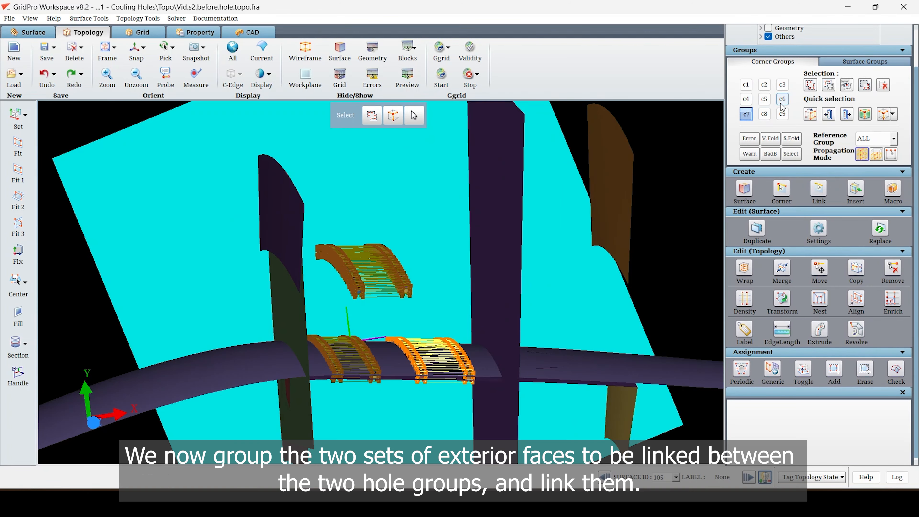
pyautogui.click(782, 99)
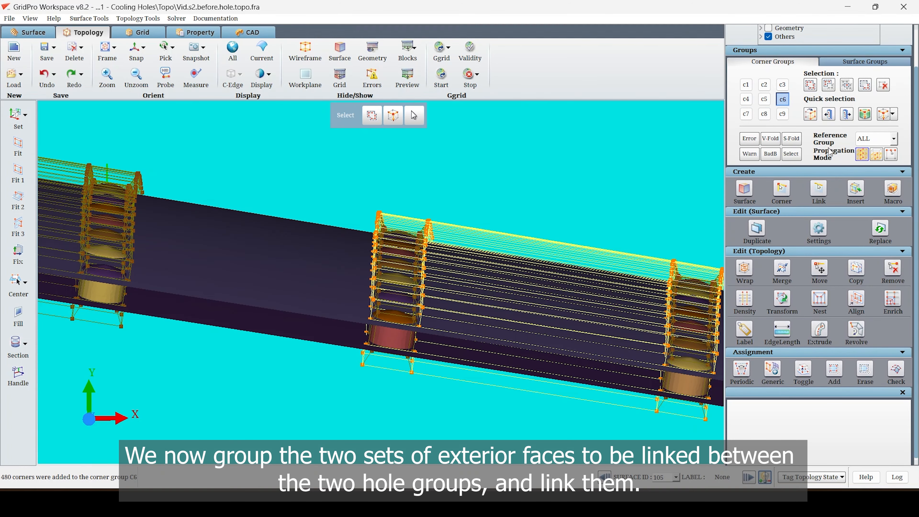
pyautogui.click(846, 86)
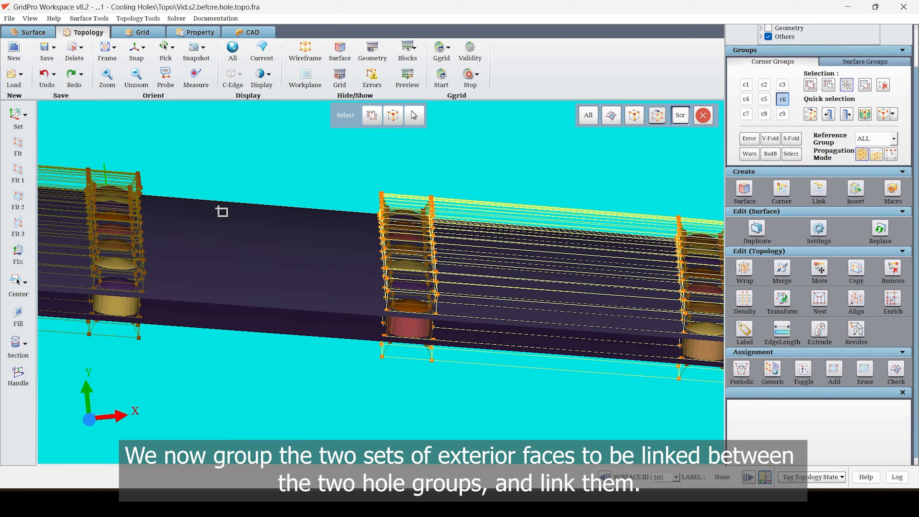
pyautogui.moveTo(274, 139); pyautogui.dragTo(414, 406)
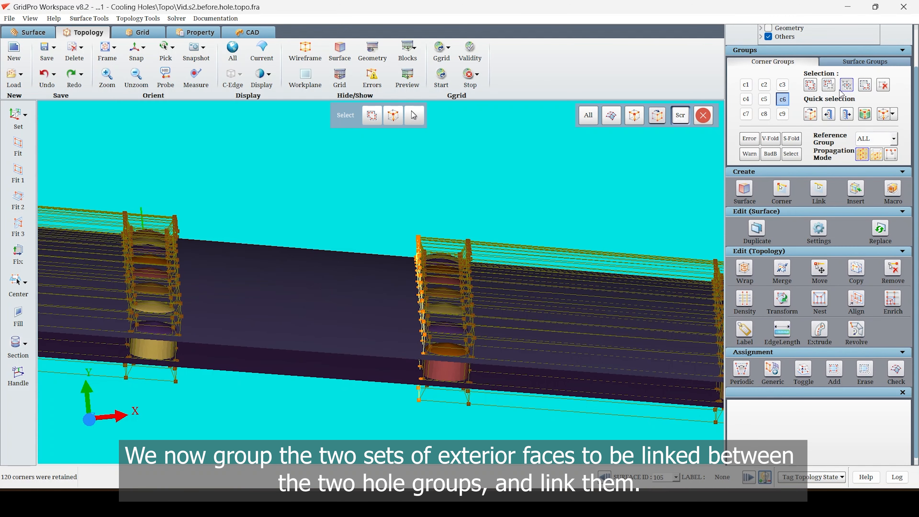
# Group in c5 only the exterior face corners of the neighbouring center body hole set that face the c6 corners.
pyautogui.click(764, 97)
pyautogui.click(810, 85)
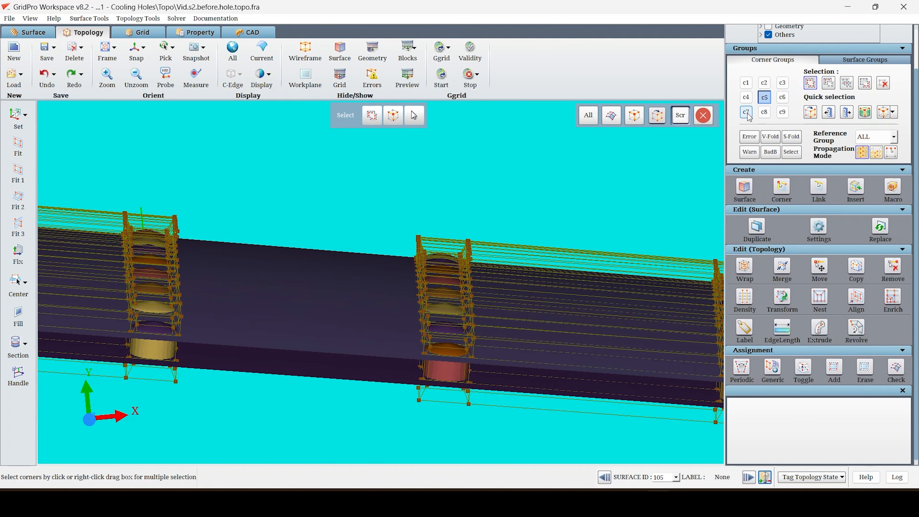
pyautogui.rightClick(763, 114)
pyautogui.click(845, 84)
pyautogui.scroll(-1, 437, 297)
pyautogui.moveTo(436, 298); pyautogui.dragTo(441, 265)
pyautogui.moveTo(313, 409); pyautogui.dragTo(177, 152)
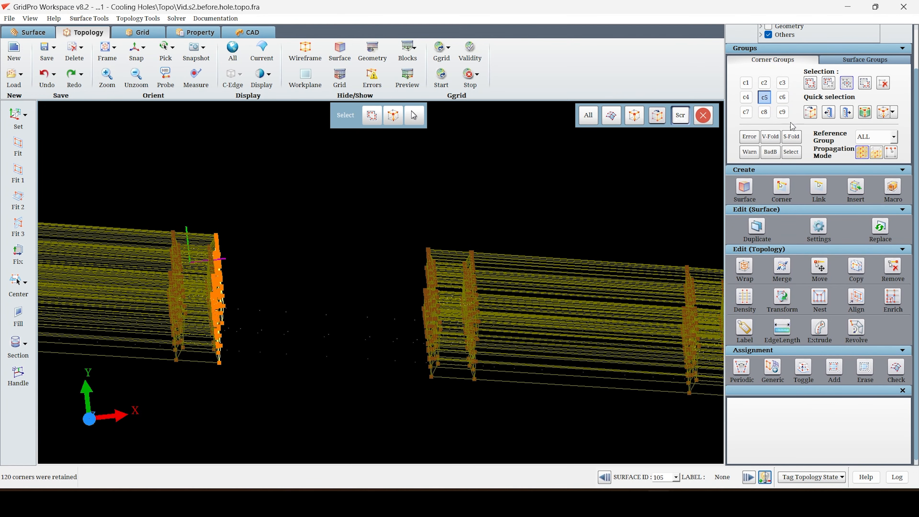
pyautogui.click(846, 84)
pyautogui.moveTo(630, 225); pyautogui.dragTo(671, 195, button='right')
# Link the corners of group c5 to those of group c6.
pyautogui.click(821, 190)
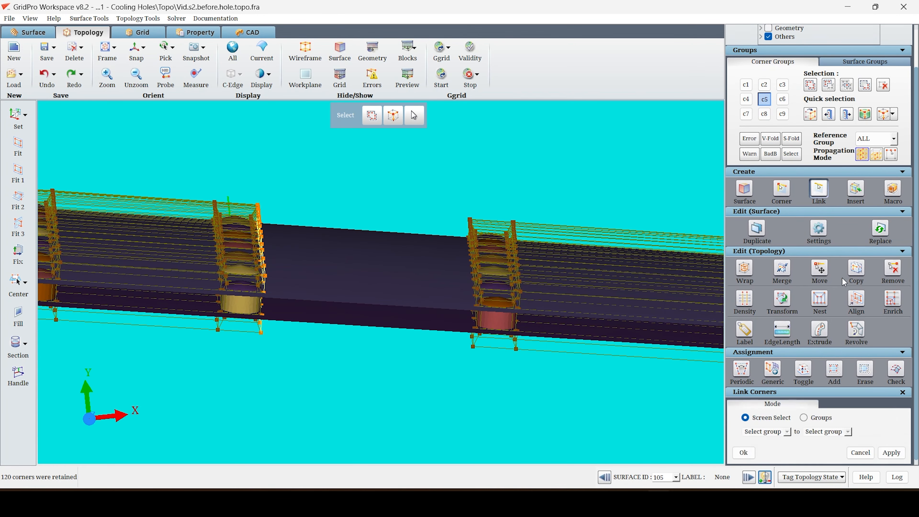
pyautogui.click(787, 431)
pyautogui.click(764, 478)
pyautogui.click(847, 431)
pyautogui.click(818, 486)
pyautogui.click(894, 456)
pyautogui.moveTo(314, 259); pyautogui.dragTo(308, 311)
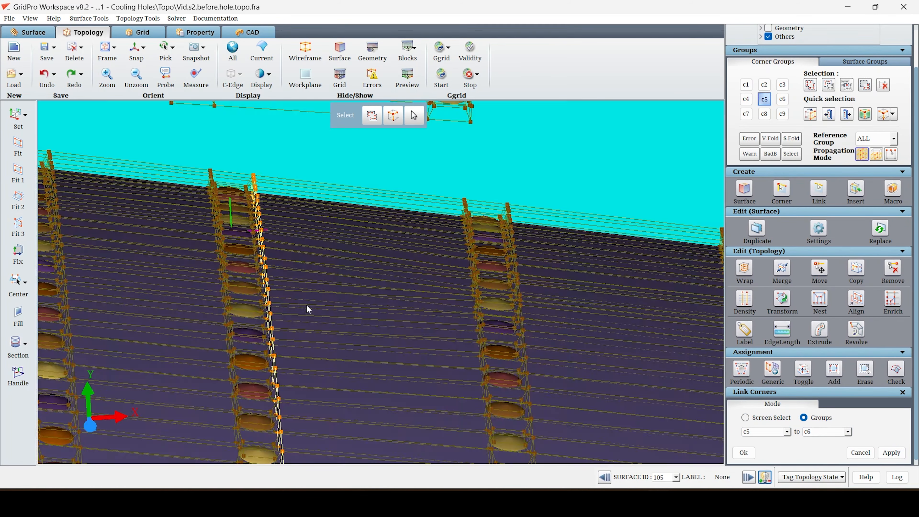
pyautogui.moveTo(308, 310); pyautogui.dragTo(133, 323, button='middle')
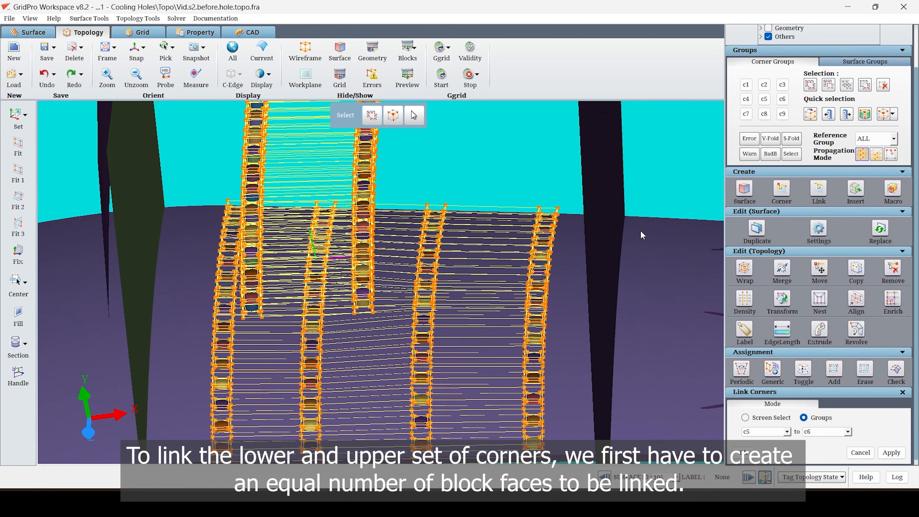
# Clear corner group c6 and regroup in it only the rightmost exterior faces of the upper hole set.
pyautogui.click(782, 99)
pyautogui.click(884, 85)
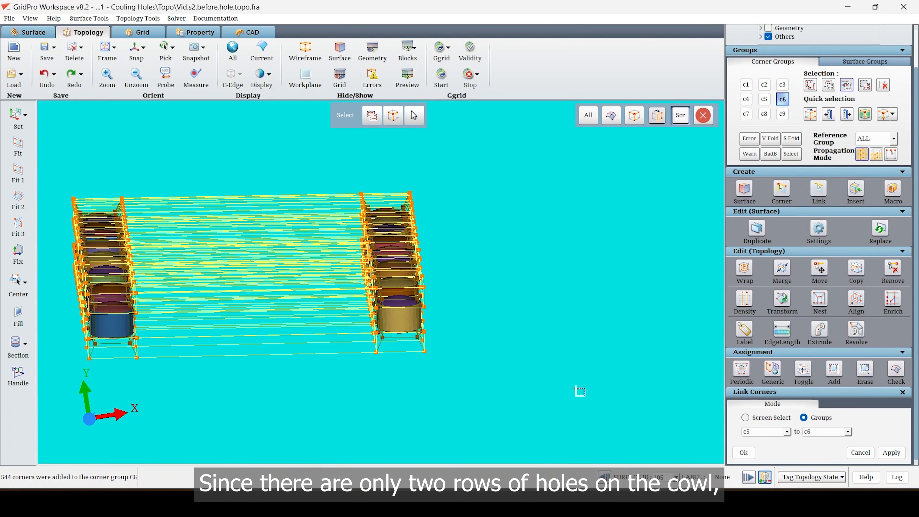
pyautogui.moveTo(492, 389); pyautogui.dragTo(389, 164)
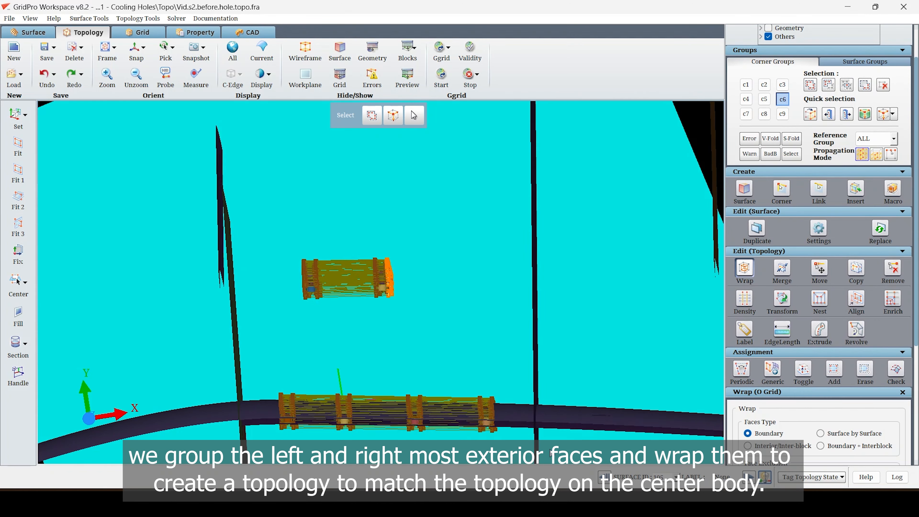
# Wrap the rightmost exterior faces of the upper hole set with two boundary layers using Smart Inheritance.
pyautogui.click(744, 268)
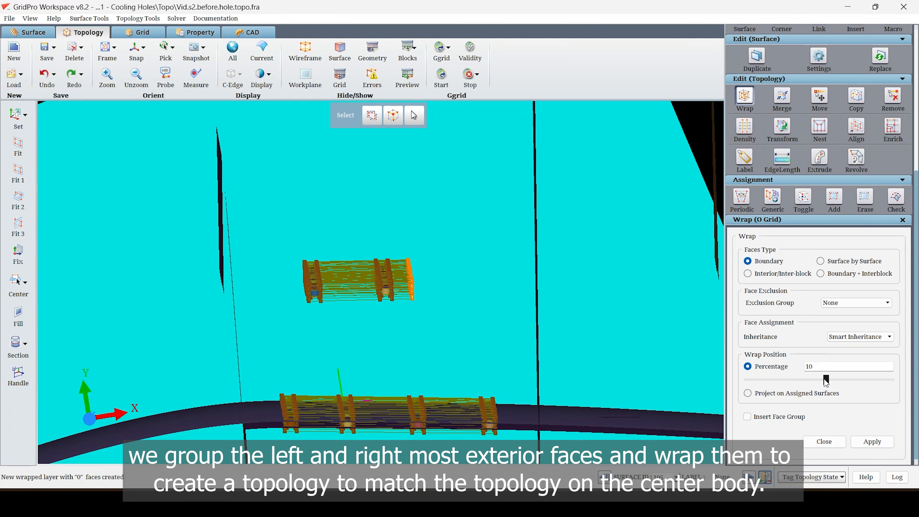
pyautogui.moveTo(825, 379)
pyautogui.mouseDown()
pyautogui.moveTo(844, 380)
pyautogui.moveTo(827, 382)
pyautogui.mouseUp()
pyautogui.click(872, 442)
pyautogui.moveTo(177, 338); pyautogui.dragTo(176, 353)
pyautogui.scroll(6, 773, 190)
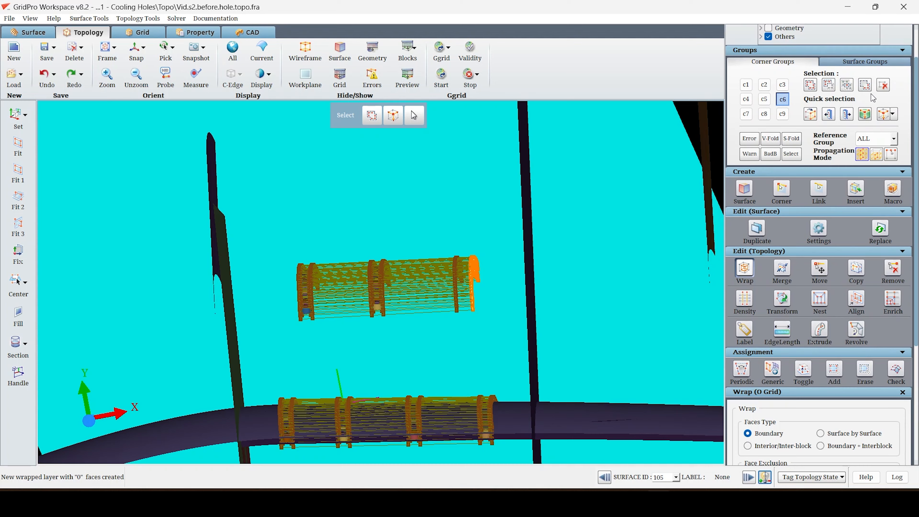
# Replace the c6 selection with the leftmost exterior faces of the upper hole set.
pyautogui.click(810, 84)
pyautogui.moveTo(420, 239); pyautogui.dragTo(260, 340, button='right')
pyautogui.moveTo(209, 263); pyautogui.dragTo(220, 209)
pyautogui.scroll(8, 217, 160)
pyautogui.moveTo(220, 144); pyautogui.dragTo(345, 382)
pyautogui.scroll(-6, 443, 370)
pyautogui.scroll(-5, 869, 435)
# Wrap the leftmost exterior faces of the upper hole set twice, with wrap positions of 8 and 5 percent.
pyautogui.click(871, 440)
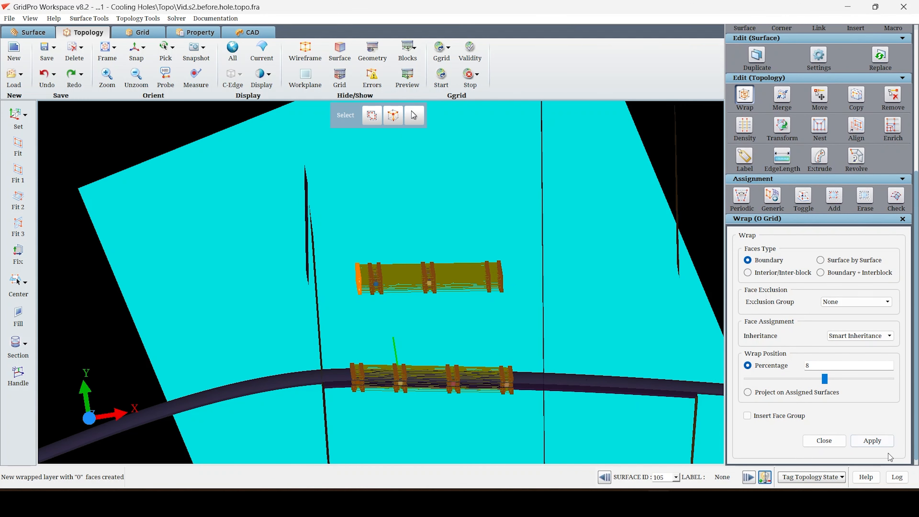
pyautogui.click(876, 443)
pyautogui.moveTo(823, 380); pyautogui.dragTo(820, 379)
pyautogui.scroll(4, 369, 388)
pyautogui.moveTo(386, 399); pyautogui.dragTo(458, 337)
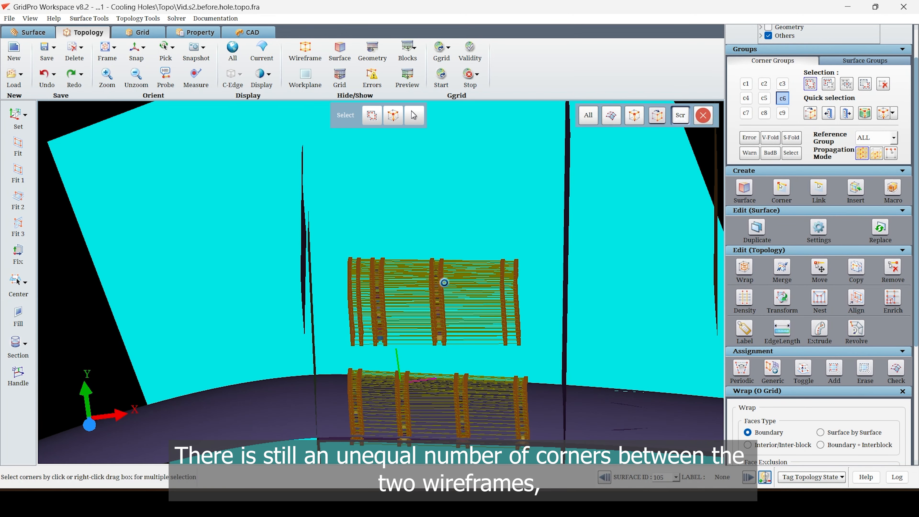
# Collect the center body hole wireframe in corner group c6 and set the Reference Group to GROUP.
pyautogui.moveTo(444, 283); pyautogui.dragTo(465, 359)
pyautogui.moveTo(551, 427); pyautogui.dragTo(323, 356, button='right')
pyautogui.click(873, 137)
pyautogui.click(872, 151)
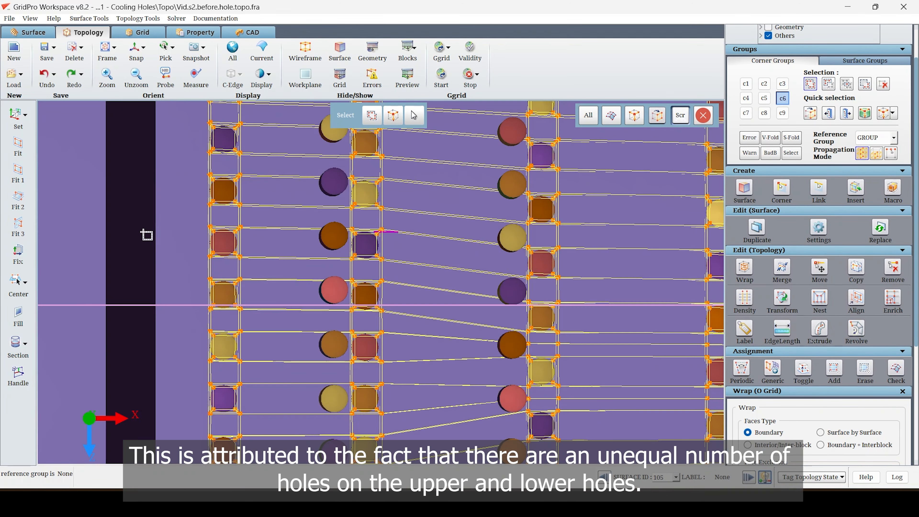
pyautogui.moveTo(149, 287); pyautogui.dragTo(153, 264, button='middle')
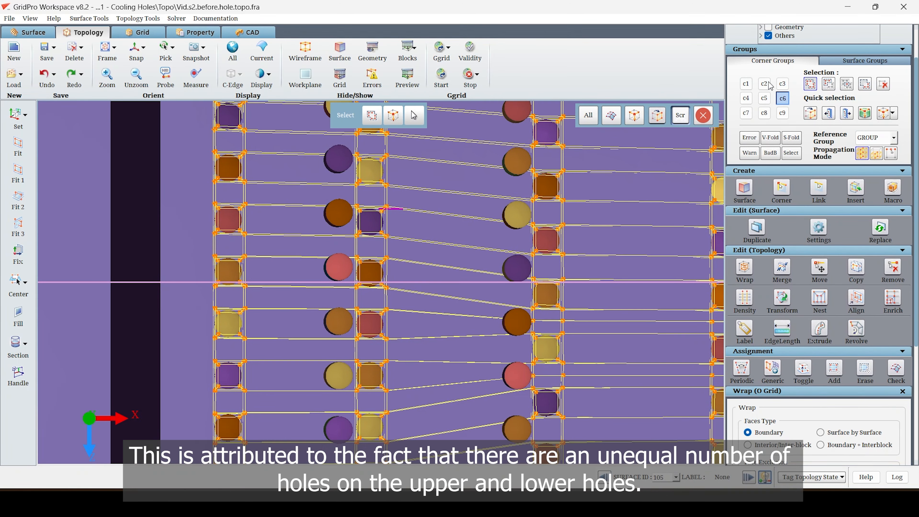
pyautogui.click(782, 113)
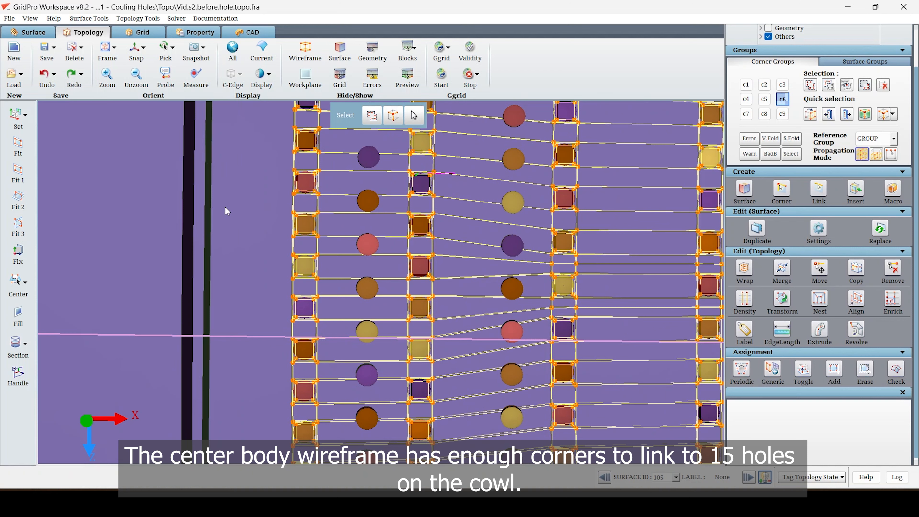
# Insert four topology sheets between the holes of the center body wireframe, working from its top side.
pyautogui.press('i')
pyautogui.scroll(3, 314, 208)
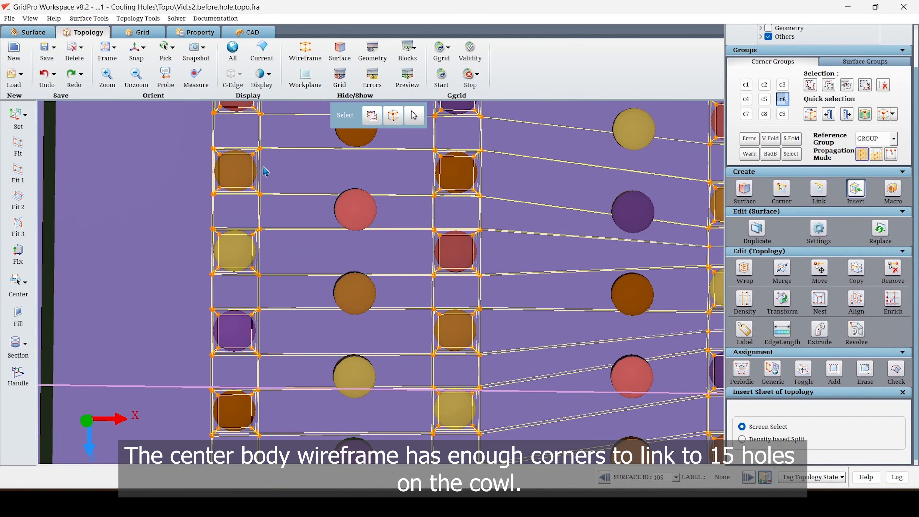
pyautogui.click(262, 130)
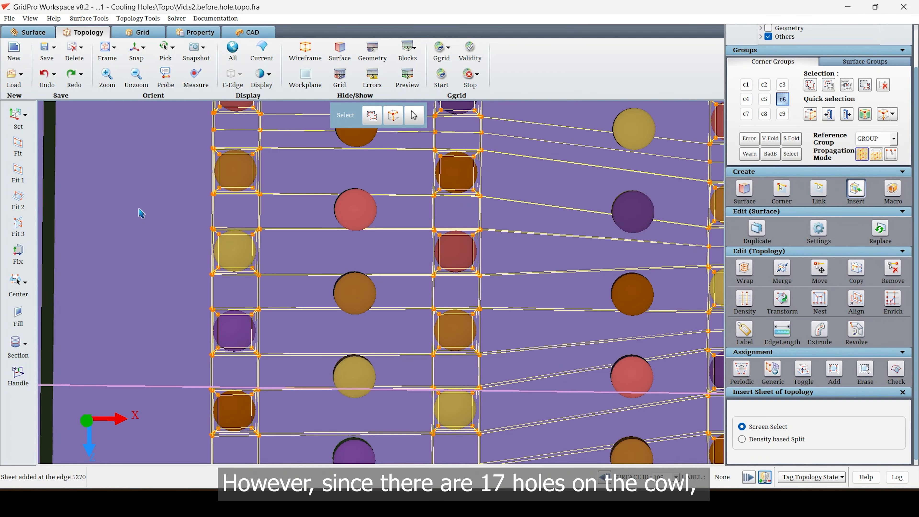
pyautogui.scroll(-2, 143, 230)
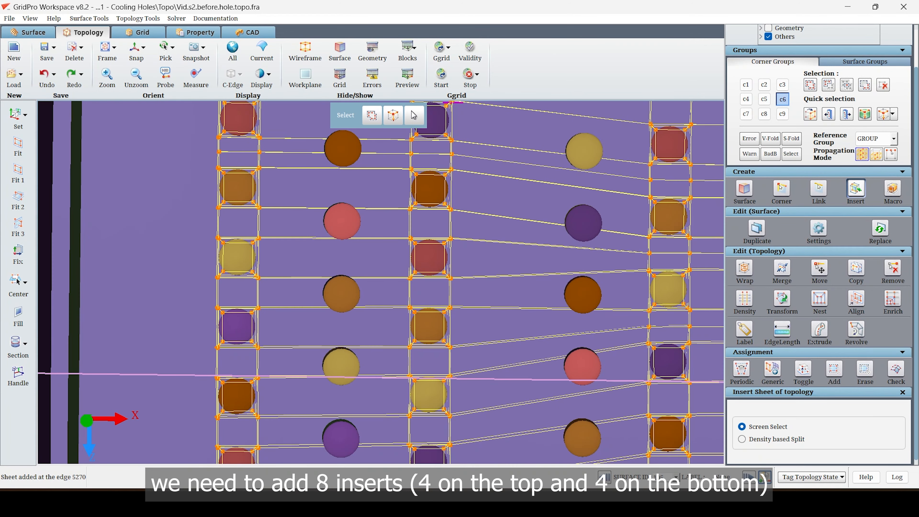
pyautogui.scroll(-2, 184, 269)
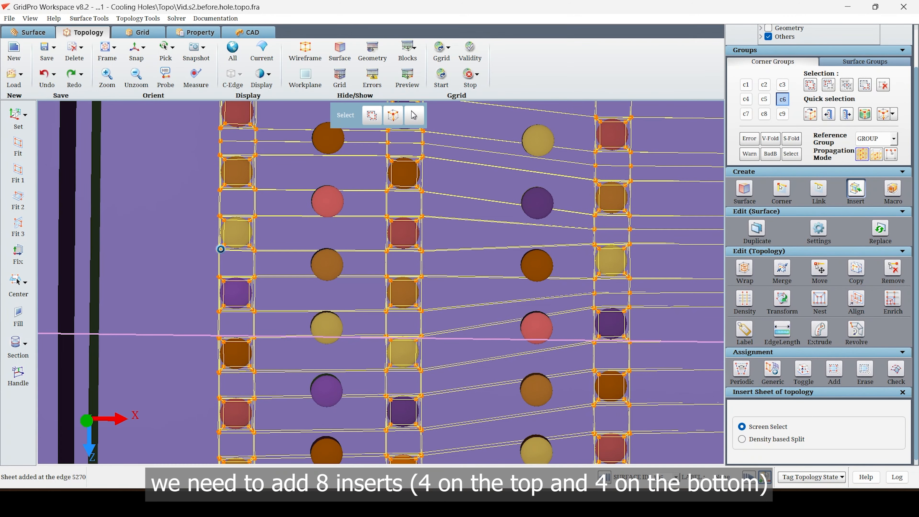
pyautogui.click(595, 362)
pyautogui.click(551, 346)
pyautogui.click(561, 391)
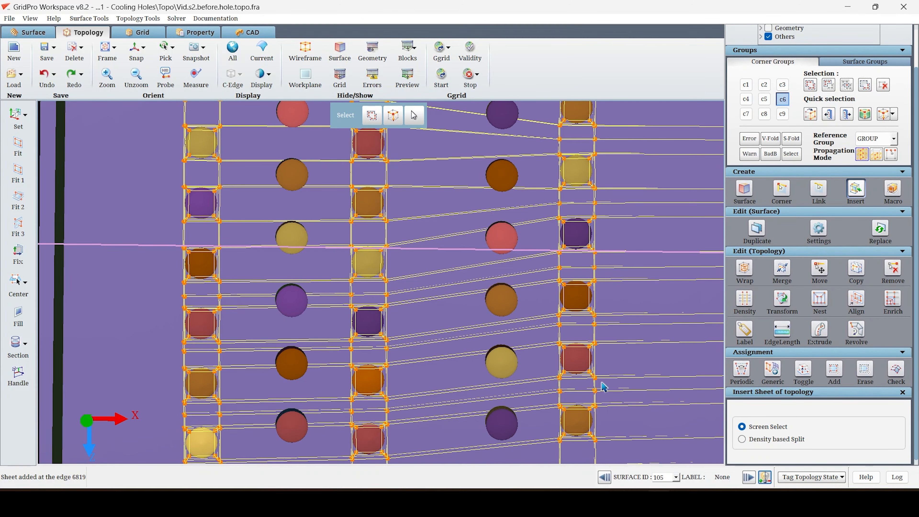
pyautogui.scroll(-5, 594, 360)
pyautogui.press('Escape')
# Insert the matching topology sheets between the holes from the underside of the center body wireframe.
pyautogui.moveTo(268, 275); pyautogui.dragTo(278, 259)
pyautogui.scroll(3, 269, 322)
pyautogui.moveTo(331, 103); pyautogui.dragTo(208, 231)
pyautogui.scroll(4, 211, 259)
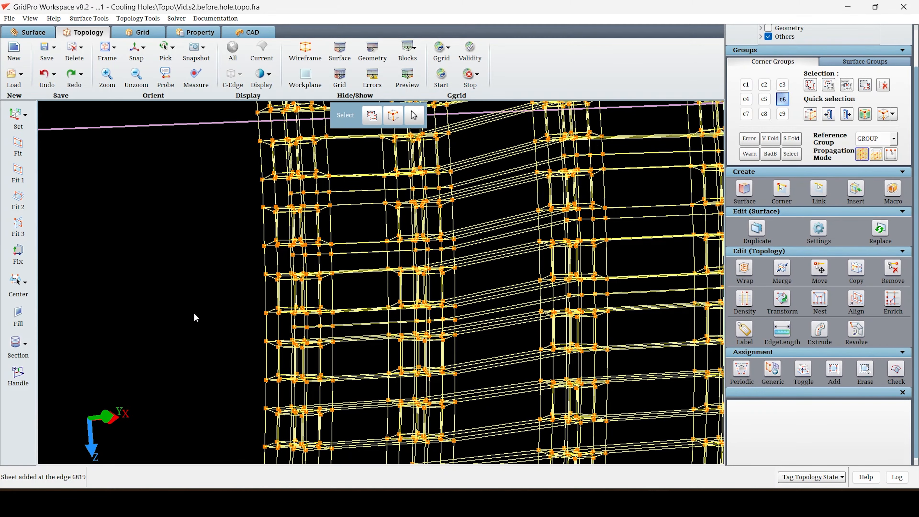
pyautogui.press('i')
pyautogui.click(269, 329)
pyautogui.moveTo(220, 293); pyautogui.dragTo(258, 287)
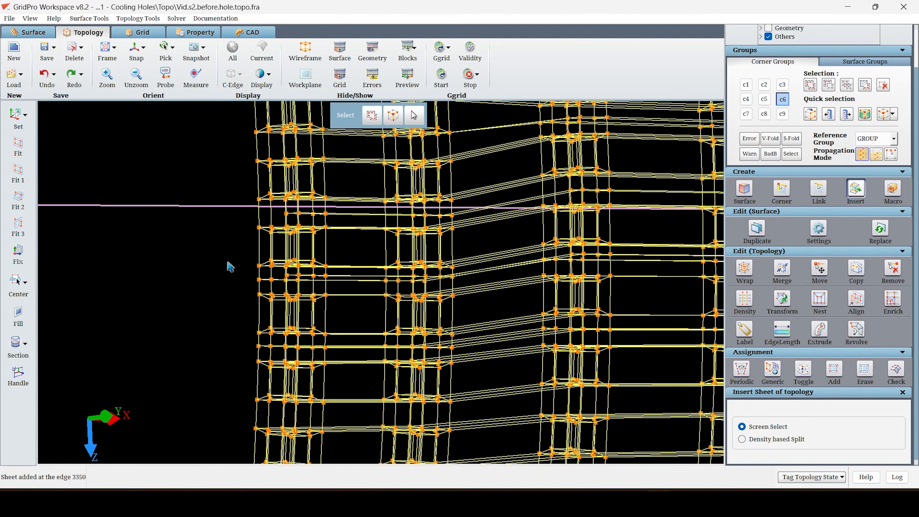
pyautogui.click(259, 213)
pyautogui.moveTo(198, 167); pyautogui.dragTo(269, 432, button='middle')
pyautogui.scroll(-3, 268, 431)
pyautogui.moveTo(304, 314); pyautogui.dragTo(260, 350)
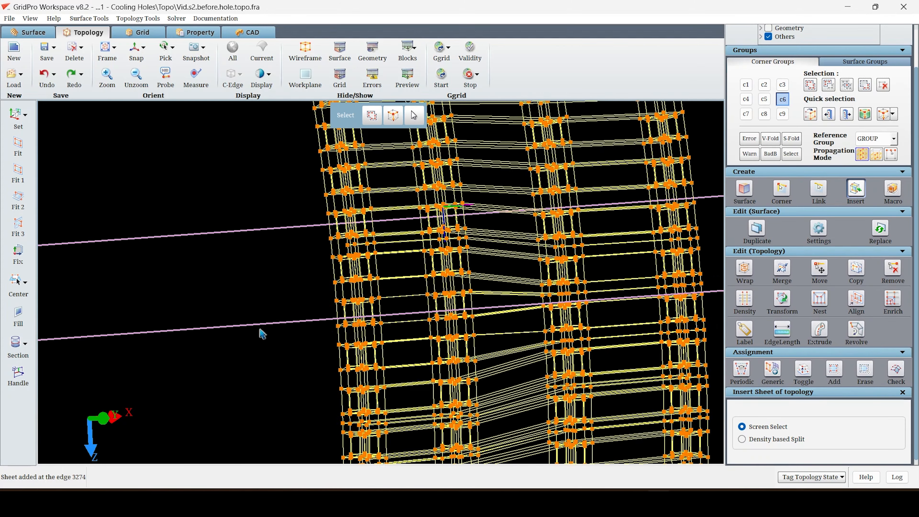
pyautogui.scroll(3, 261, 350)
pyautogui.press('Escape')
# Collect the upper exterior faces of the center body topology in corner group c4 and set the Reference Group to GROUP.
pyautogui.scroll(-5, 316, 295)
pyautogui.moveTo(316, 295); pyautogui.dragTo(128, 310)
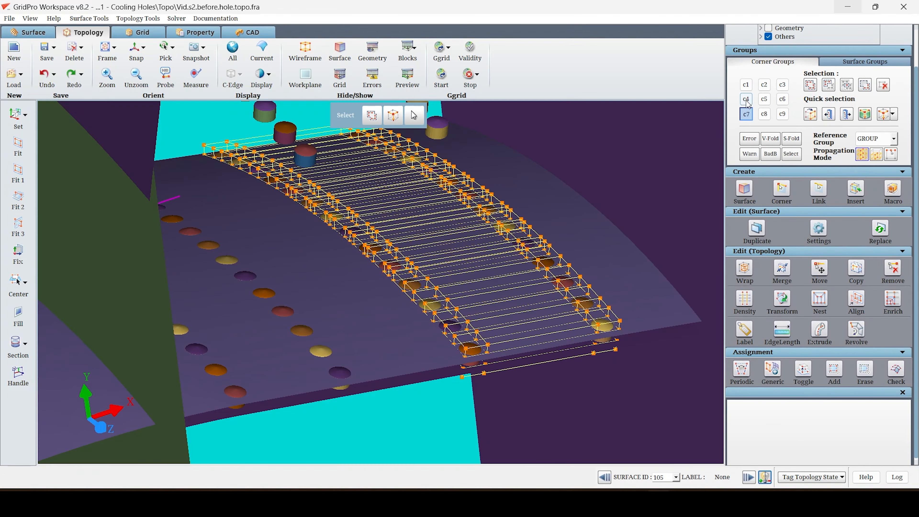
pyautogui.click(543, 330)
pyautogui.click(405, 356)
pyautogui.moveTo(391, 356); pyautogui.dragTo(398, 302)
pyautogui.click(894, 138)
pyautogui.click(882, 152)
# Collect the upper cowl hole wireframe in corner group c3 and set the Reference Group to GROUP.
pyautogui.moveTo(309, 388); pyautogui.dragTo(93, 242)
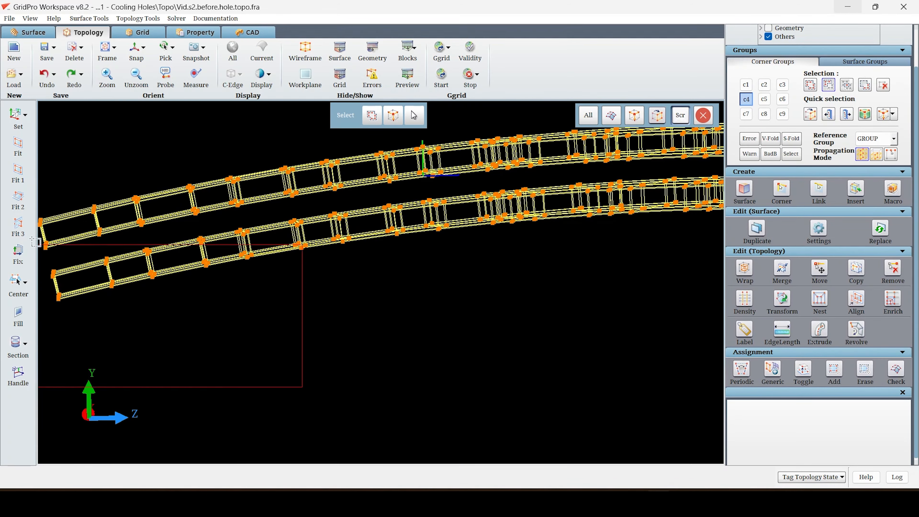
pyautogui.moveTo(277, 328); pyautogui.dragTo(98, 226)
pyautogui.moveTo(431, 280); pyautogui.dragTo(223, 193)
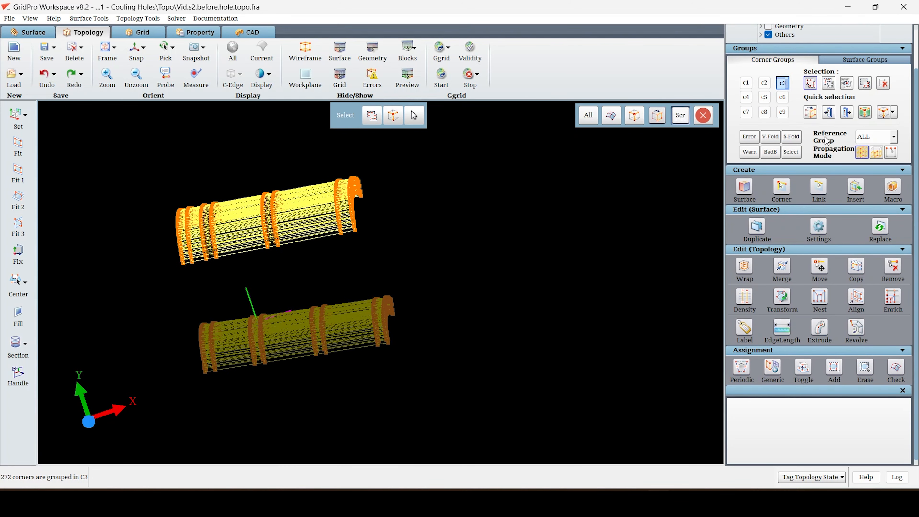
pyautogui.click(875, 136)
pyautogui.click(875, 152)
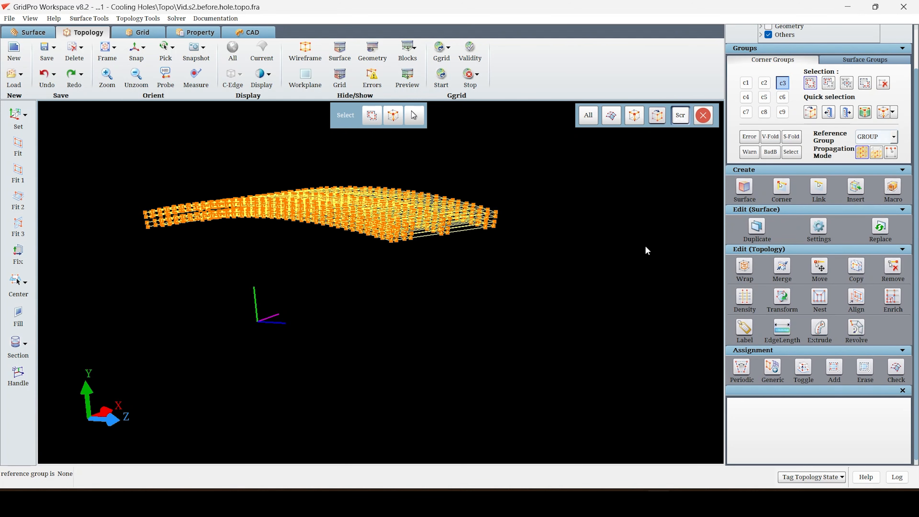
# Narrow corner group c3 to the exterior faces on the lower side of the cowl topology.
pyautogui.moveTo(250, 236); pyautogui.dragTo(328, 318)
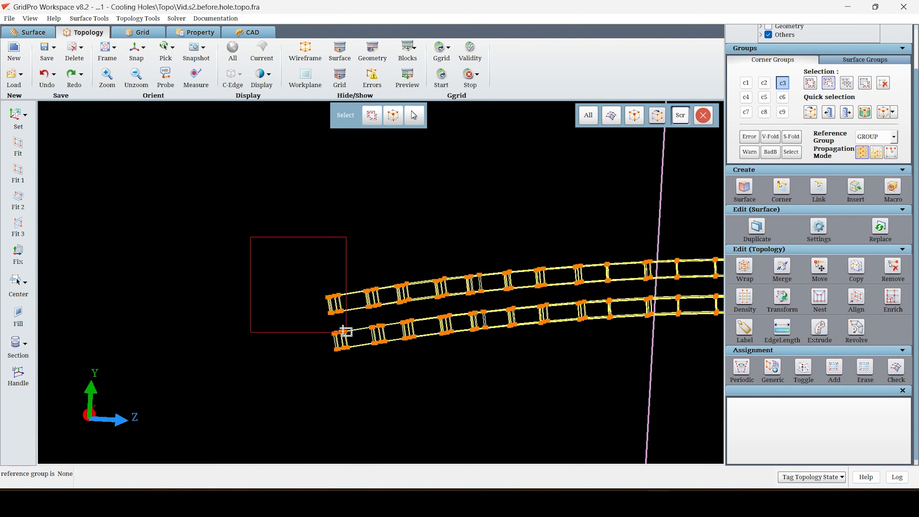
pyautogui.click(782, 83)
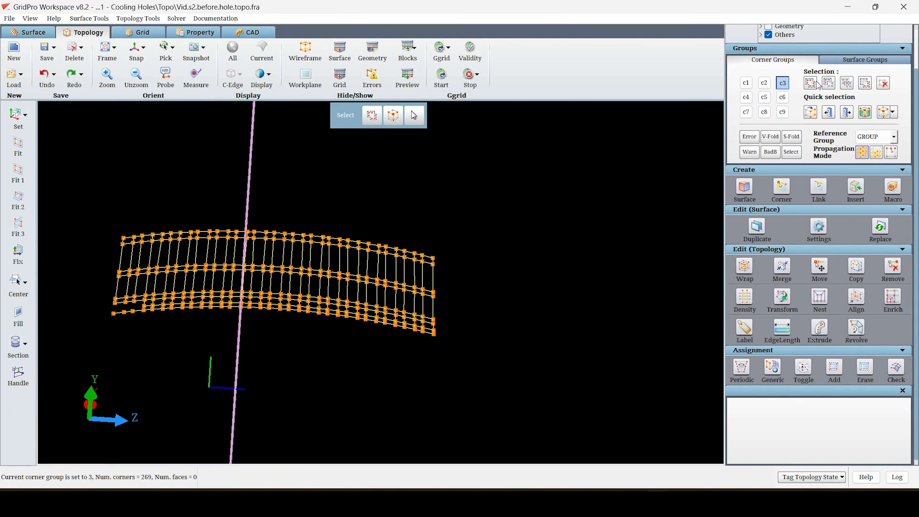
pyautogui.click(814, 82)
pyautogui.scroll(5, 500, 320)
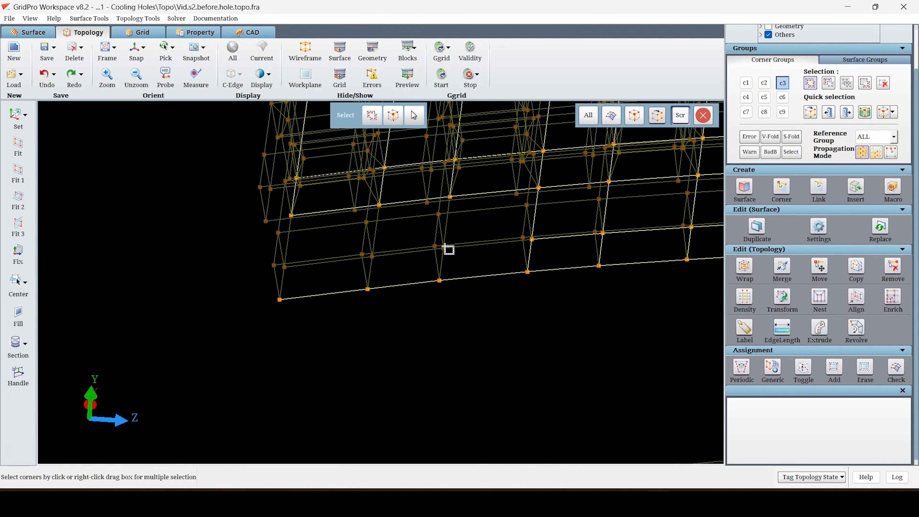
pyautogui.click(443, 248)
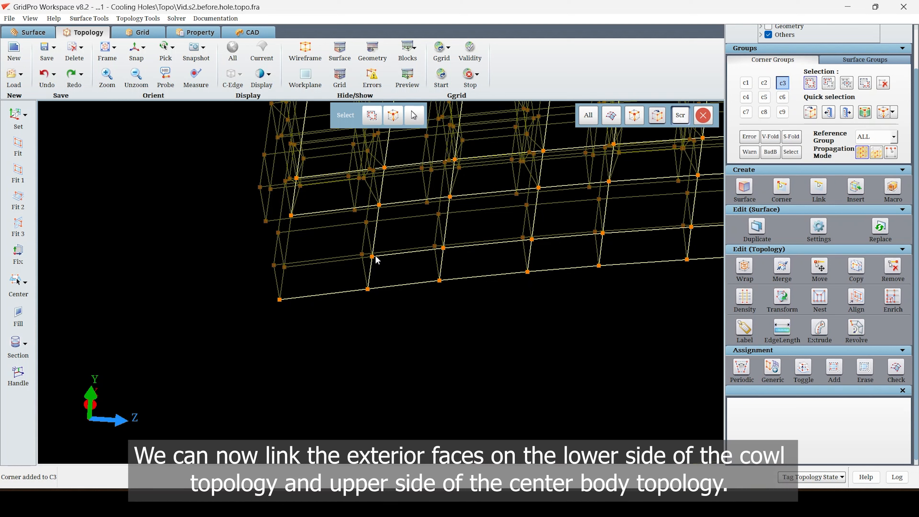
pyautogui.click(783, 84)
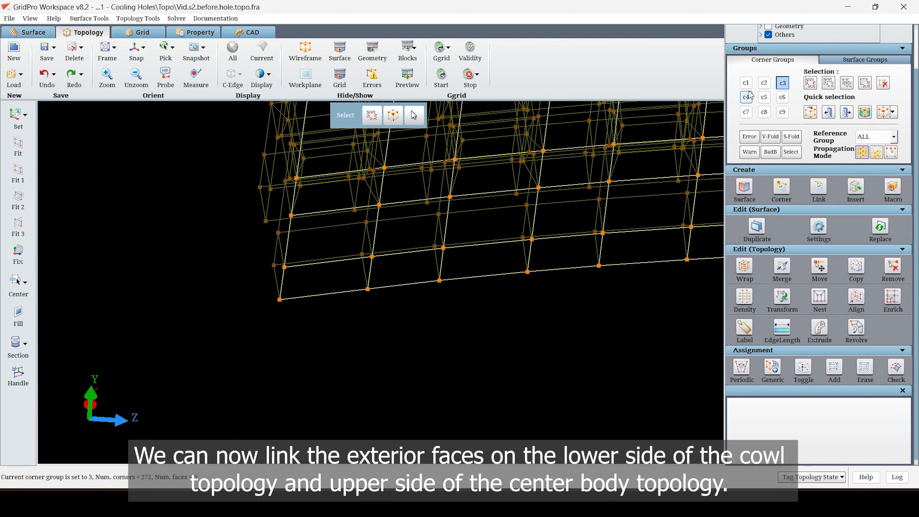
# Link the corners of group c3 to those of group c4 using the Groups mode.
pyautogui.click(746, 97)
pyautogui.click(818, 185)
pyautogui.click(786, 431)
pyautogui.click(763, 472)
pyautogui.click(847, 432)
pyautogui.click(825, 471)
pyautogui.click(891, 452)
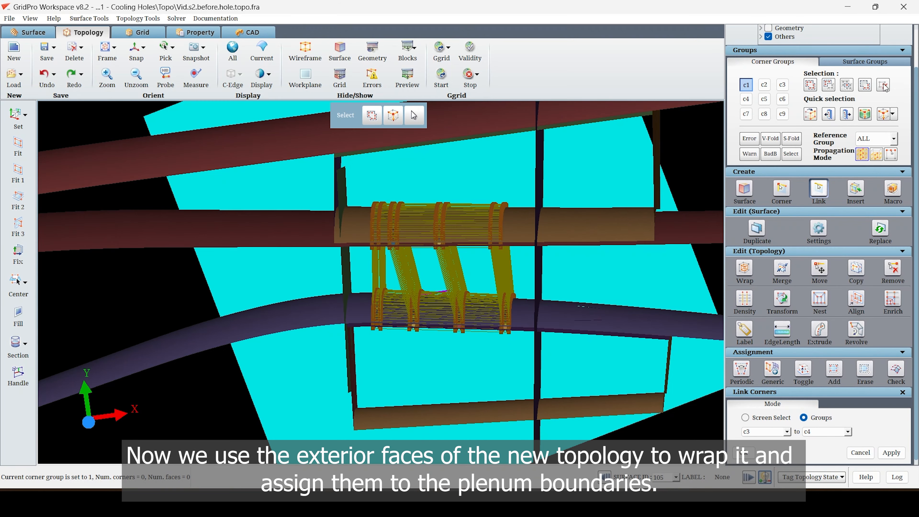
# Group the leftmost exterior faces of the linked topology in c1 and wrap their boundary with a wrap position of 16 percent.
pyautogui.click(588, 115)
pyautogui.scroll(3, 485, 289)
pyautogui.moveTo(299, 218); pyautogui.dragTo(368, 440, button='right')
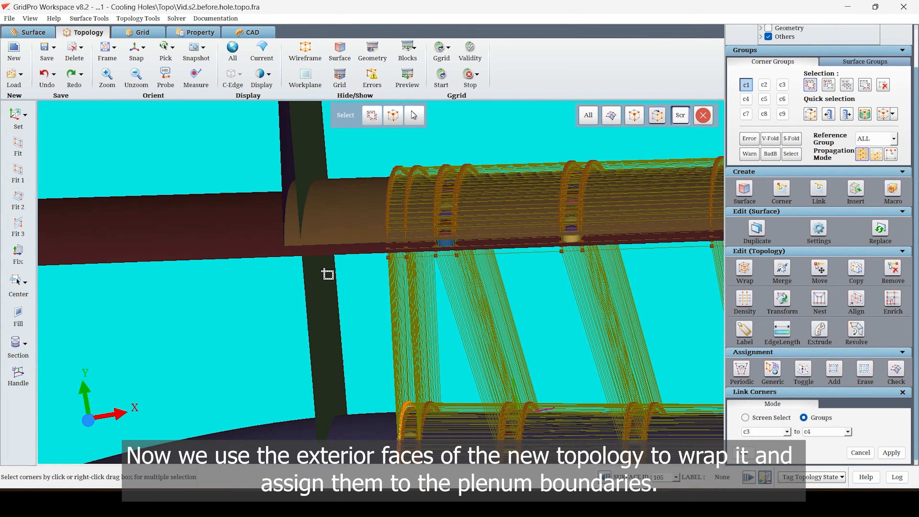
pyautogui.moveTo(361, 135); pyautogui.dragTo(414, 303, button='right')
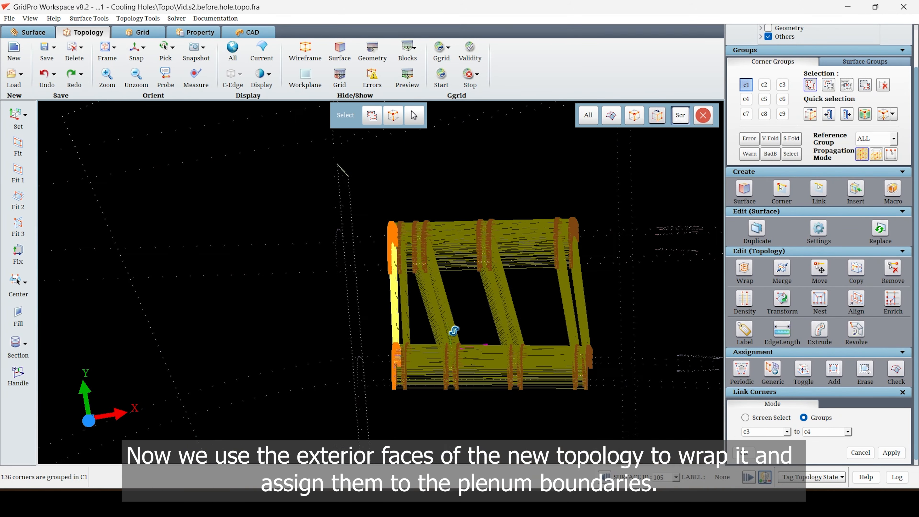
pyautogui.click(744, 267)
pyautogui.scroll(-3, 893, 416)
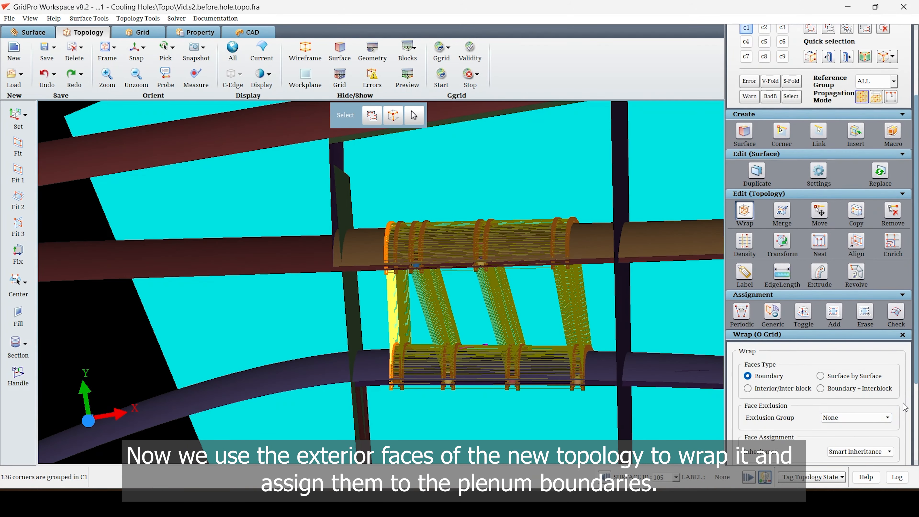
pyautogui.click(890, 440)
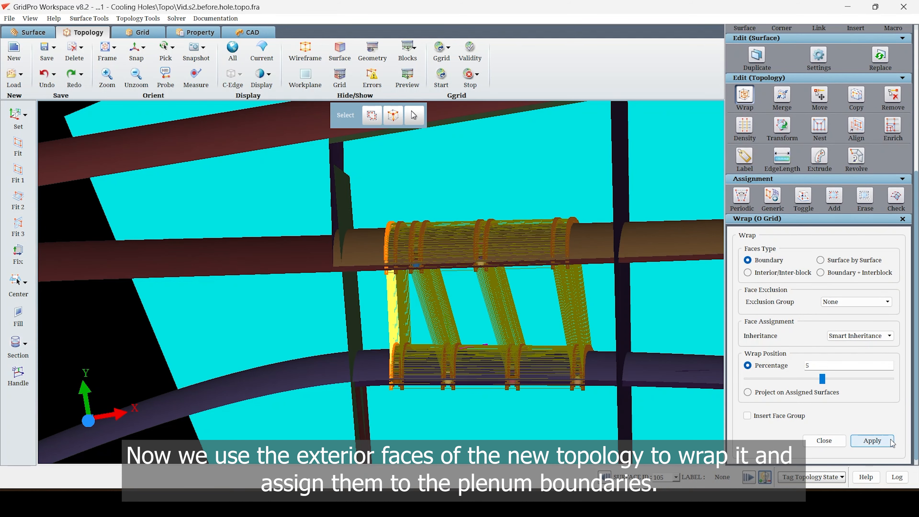
pyautogui.moveTo(822, 379); pyautogui.dragTo(830, 379)
# Assign the corners along the upper edge of the newly wrapped end face to surface 2.
pyautogui.scroll(3, 439, 355)
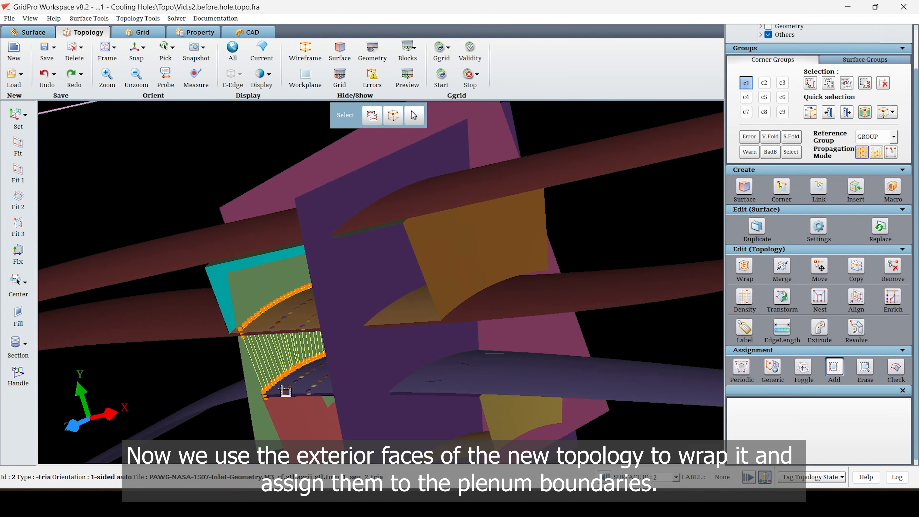
pyautogui.moveTo(326, 318); pyautogui.dragTo(354, 326, button='middle')
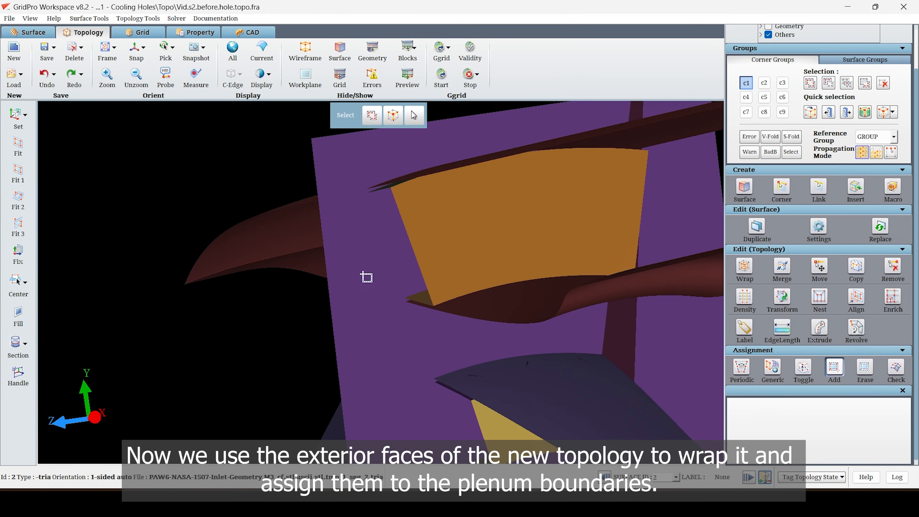
pyautogui.scroll(5, 422, 276)
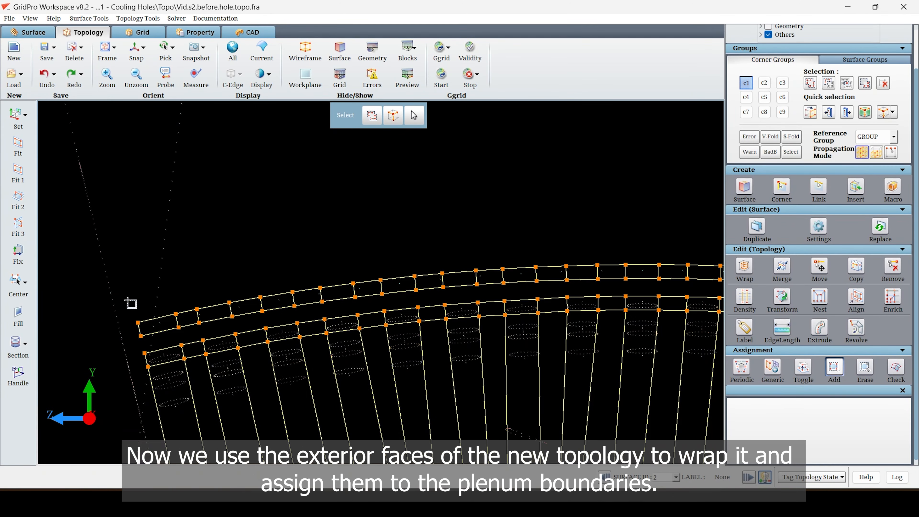
pyautogui.moveTo(198, 331); pyautogui.dragTo(198, 331)
pyautogui.moveTo(111, 311); pyautogui.dragTo(117, 318)
pyautogui.moveTo(154, 342); pyautogui.dragTo(242, 312)
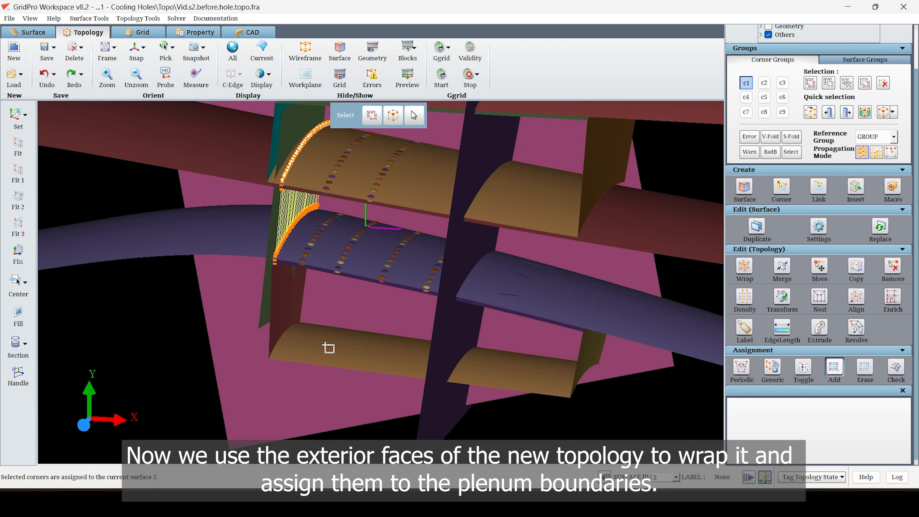
# Assign the wrapped corners along the center body row to surface 103 and the lowest corners to surface 40.
pyautogui.scroll(3, 325, 345)
pyautogui.rightClick(221, 303)
pyautogui.click(241, 321)
pyautogui.scroll(-5, 408, 340)
pyautogui.moveTo(408, 340); pyautogui.dragTo(358, 206, button='middle')
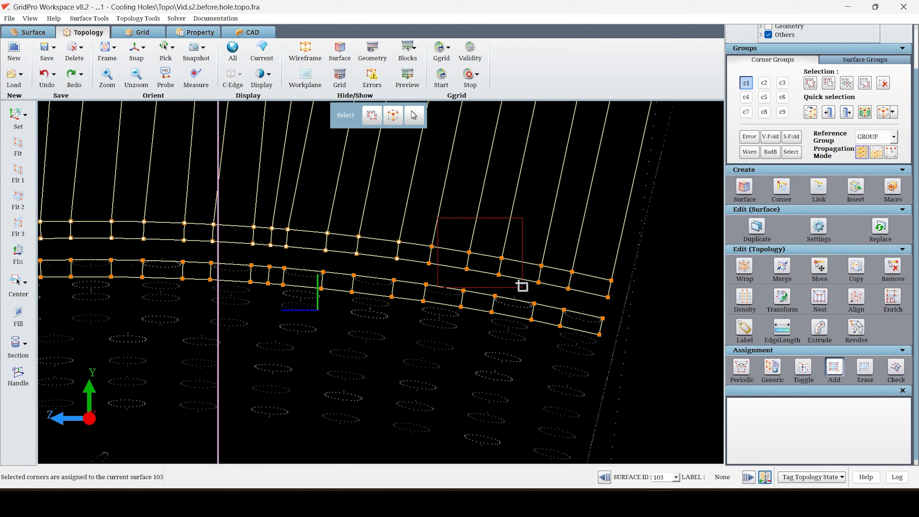
pyautogui.moveTo(474, 248); pyautogui.dragTo(537, 294)
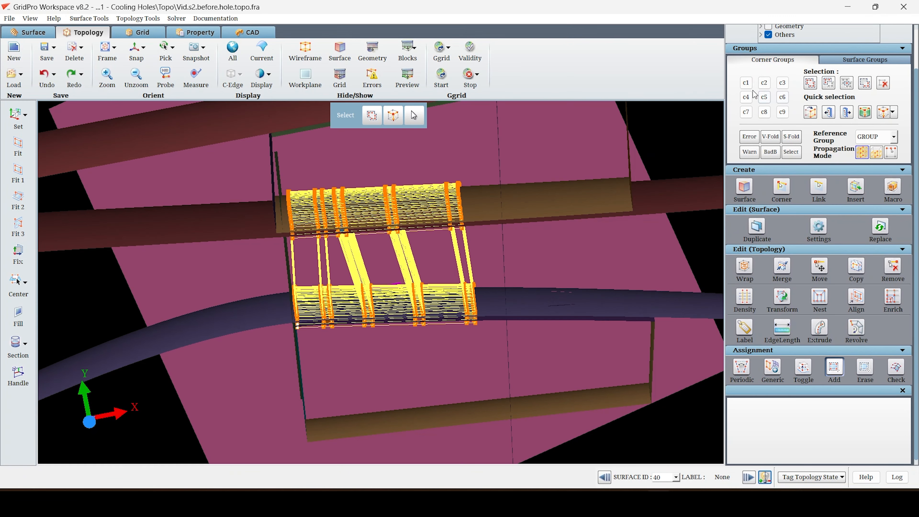
# Collect the rightmost section of the center body topology in corner group c2.
pyautogui.click(746, 83)
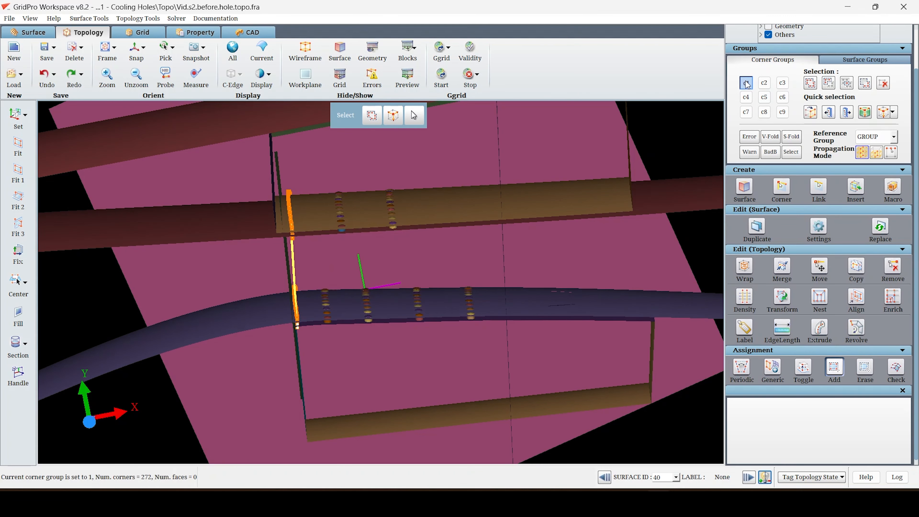
pyautogui.click(810, 82)
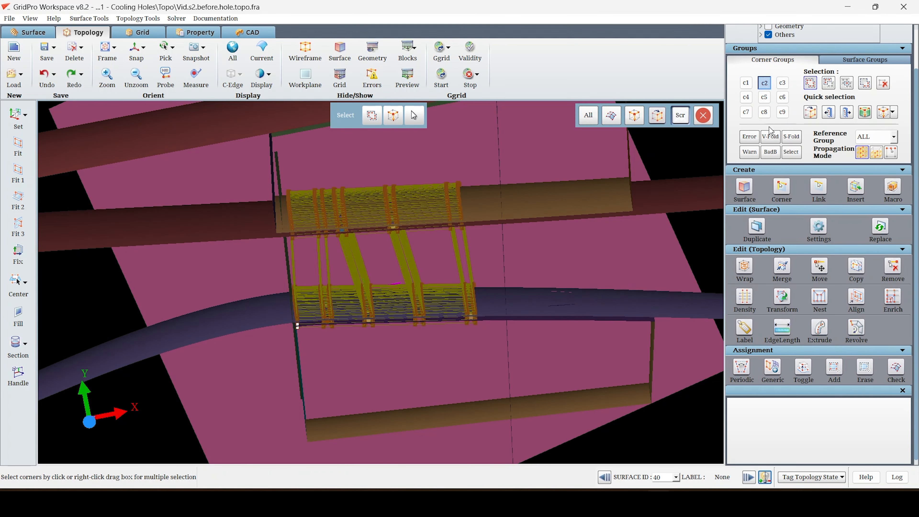
pyautogui.click(763, 117)
pyautogui.click(886, 81)
pyautogui.click(810, 83)
pyautogui.click(745, 114)
pyautogui.moveTo(610, 222); pyautogui.dragTo(564, 211, button='middle')
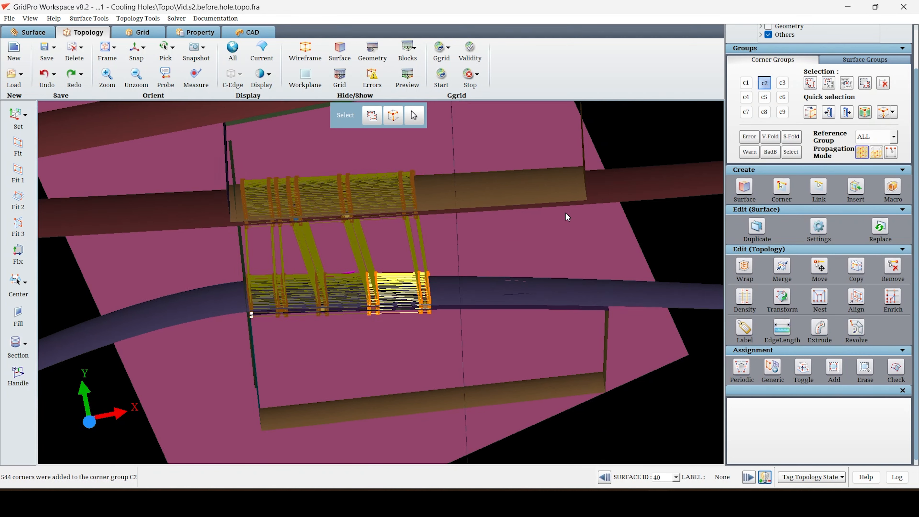
# Reduce corner group c2 to the rightmost exterior faces spanning the cowl and center body topology.
pyautogui.scroll(3, 566, 215)
pyautogui.click(847, 84)
pyautogui.moveTo(707, 176); pyautogui.dragTo(634, 163, button='middle')
pyautogui.scroll(4, 630, 166)
pyautogui.moveTo(537, 413); pyautogui.dragTo(416, 204)
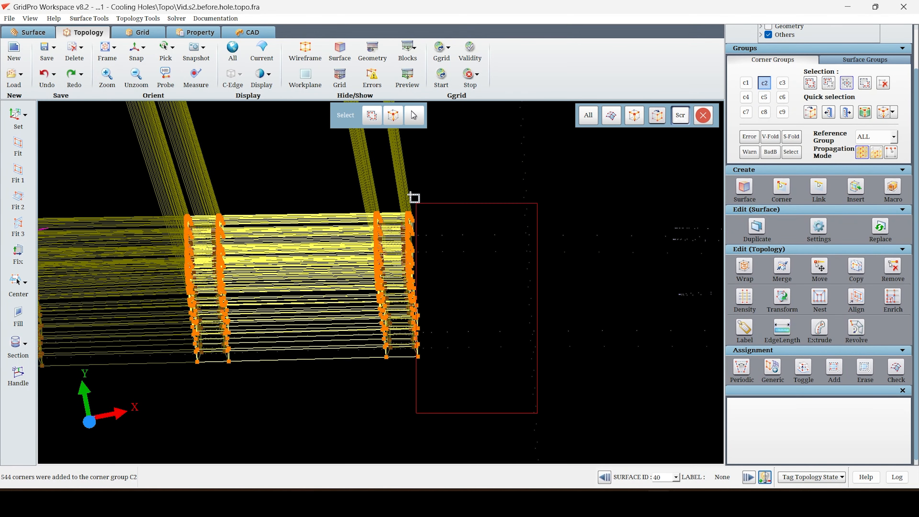
pyautogui.moveTo(396, 176); pyautogui.dragTo(396, 176, button='right')
pyautogui.moveTo(417, 165); pyautogui.dragTo(435, 242, button='middle')
pyautogui.click(810, 83)
pyautogui.scroll(-5, 685, 184)
pyautogui.moveTo(487, 306); pyautogui.dragTo(395, 204, button='right')
# Wrap the boundary faces of group c2 with no exclusion group and a wrap position of 16 percent.
pyautogui.click(744, 266)
pyautogui.scroll(-4, 901, 362)
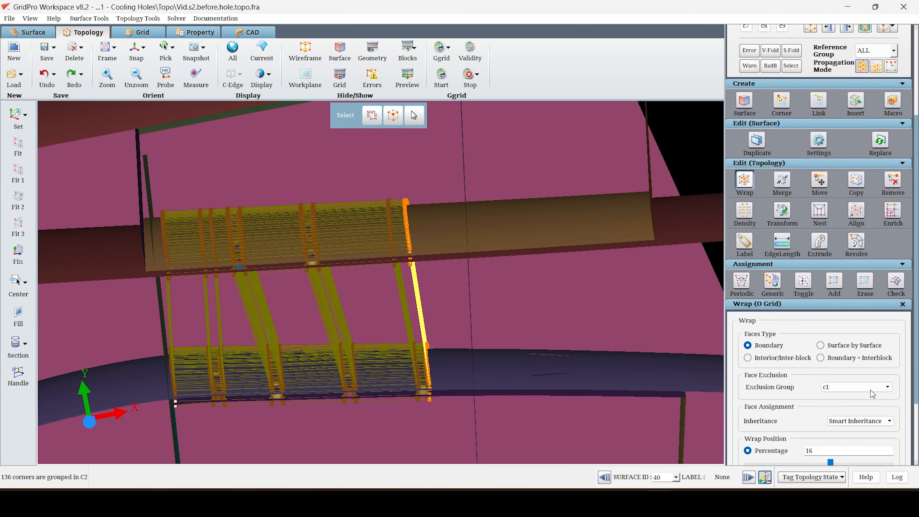
pyautogui.scroll(-2, 901, 442)
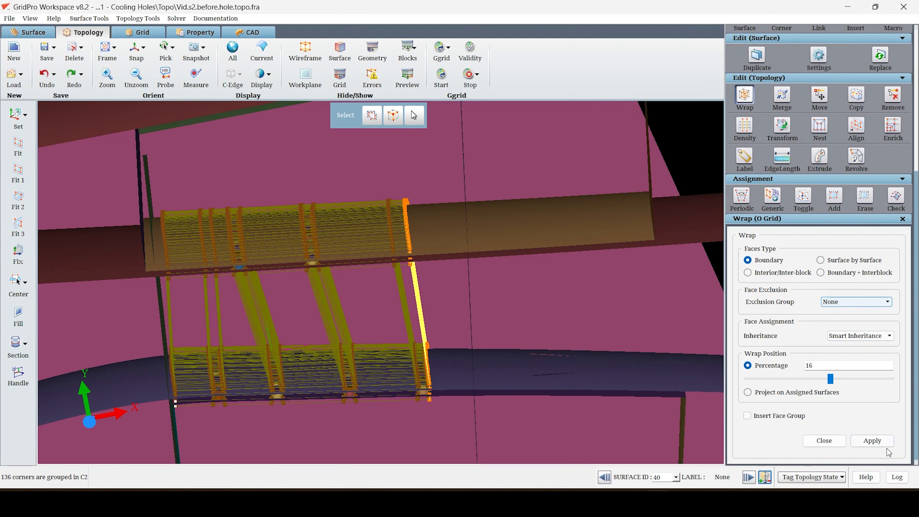
pyautogui.click(871, 441)
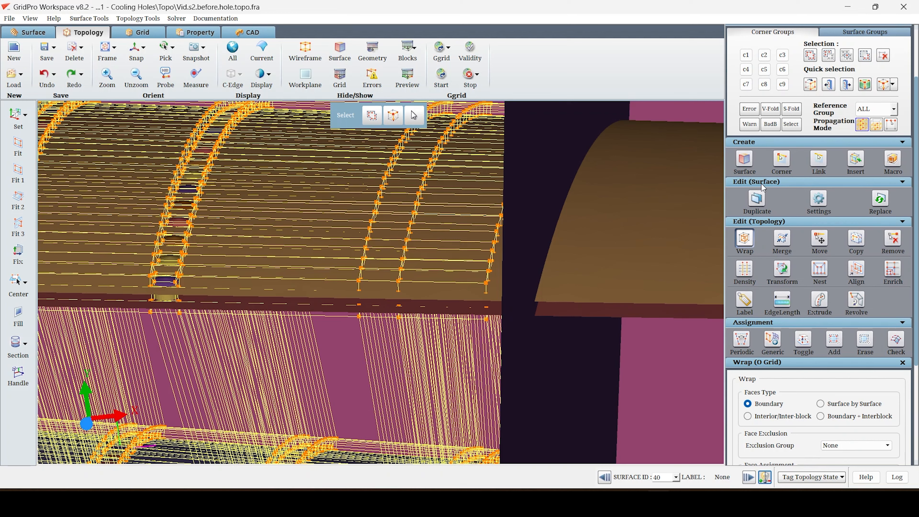
# Stretch the rightmost cowl wrap edges outward toward the plenum end with an edge length slide of 100.
pyautogui.click(782, 300)
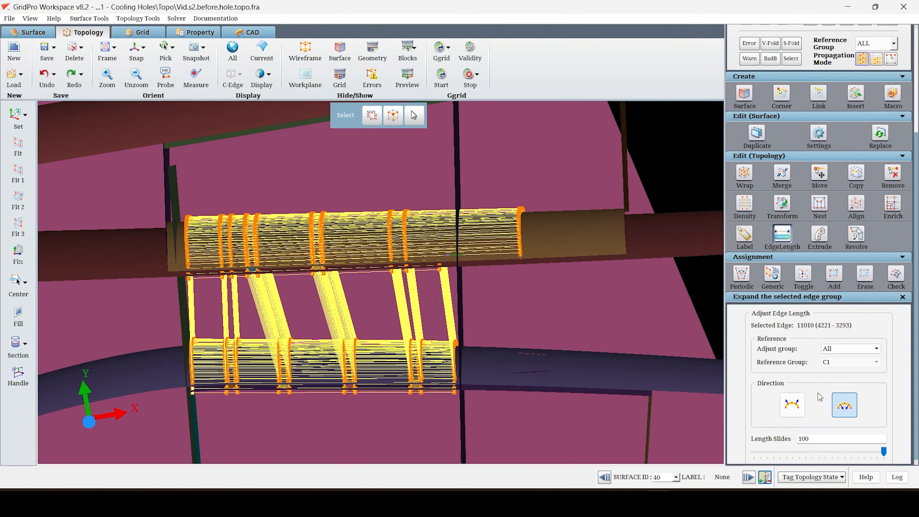
pyautogui.moveTo(885, 454); pyautogui.dragTo(880, 450)
pyautogui.moveTo(581, 342); pyautogui.dragTo(526, 283, button='middle')
# Stretch the rightmost wrap edges on the underside of the center body outward with an edge length slide of 100.
pyautogui.scroll(6, 443, 315)
pyautogui.moveTo(444, 315); pyautogui.dragTo(456, 323)
pyautogui.scroll(-3, 467, 328)
pyautogui.moveTo(397, 323); pyautogui.dragTo(451, 330, button='right')
pyautogui.moveTo(376, 282); pyautogui.dragTo(378, 290)
pyautogui.moveTo(378, 291); pyautogui.dragTo(387, 348, button='right')
pyautogui.scroll(-3, 475, 380)
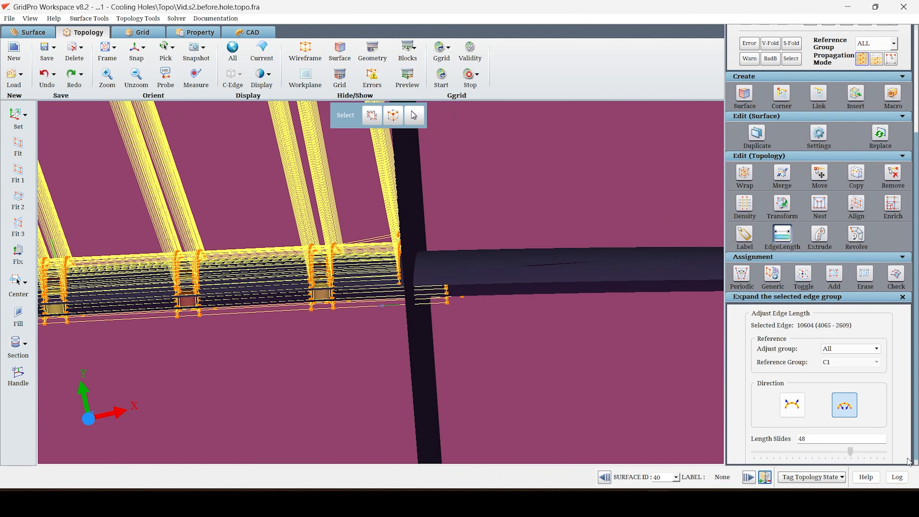
pyautogui.moveTo(402, 378); pyautogui.dragTo(379, 329, button='right')
pyautogui.moveTo(380, 328); pyautogui.dragTo(602, 377)
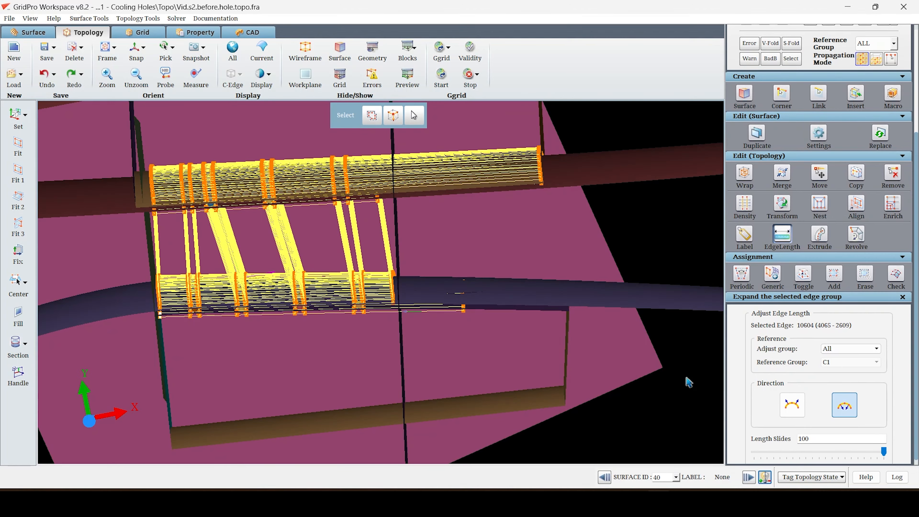
pyautogui.moveTo(881, 451); pyautogui.dragTo(888, 451)
# Assign the rightmost linking faces between the cowl and center body rows to surface 102.
pyautogui.moveTo(582, 275); pyautogui.dragTo(519, 402)
pyautogui.rightClick(442, 367)
pyautogui.click(470, 391)
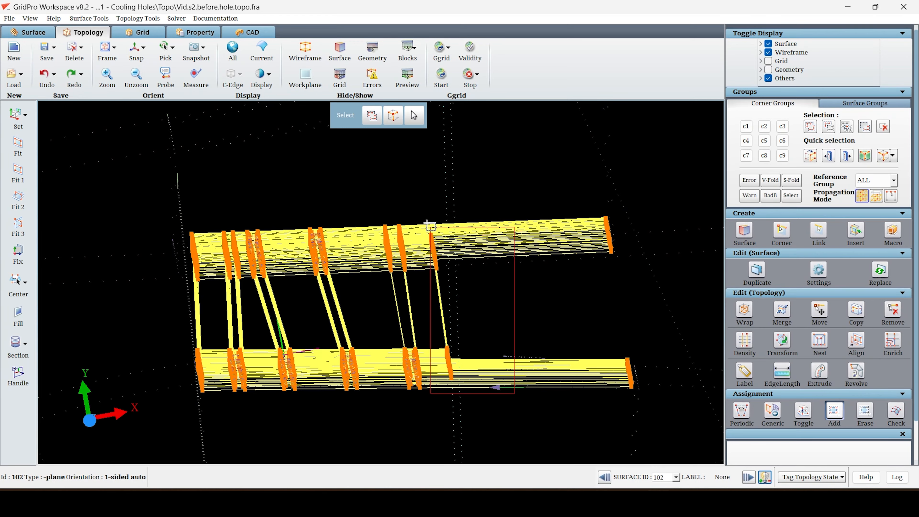
pyautogui.moveTo(431, 229); pyautogui.dragTo(426, 225)
pyautogui.moveTo(450, 254); pyautogui.dragTo(554, 267, button='middle')
pyautogui.moveTo(555, 401); pyautogui.dragTo(450, 241)
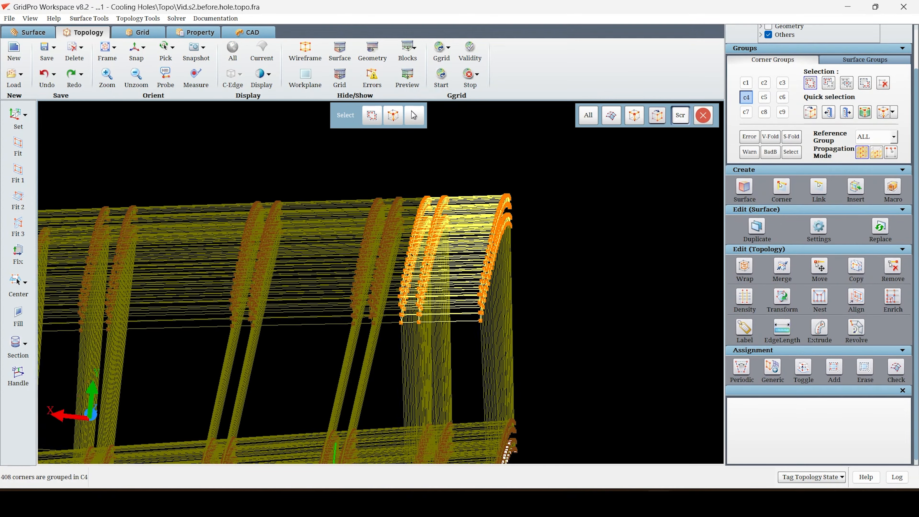
# Set the Reference Group to REF-4 and collect the adjacent layer of an edge on the cowl's end section in c4.
pyautogui.click(879, 137)
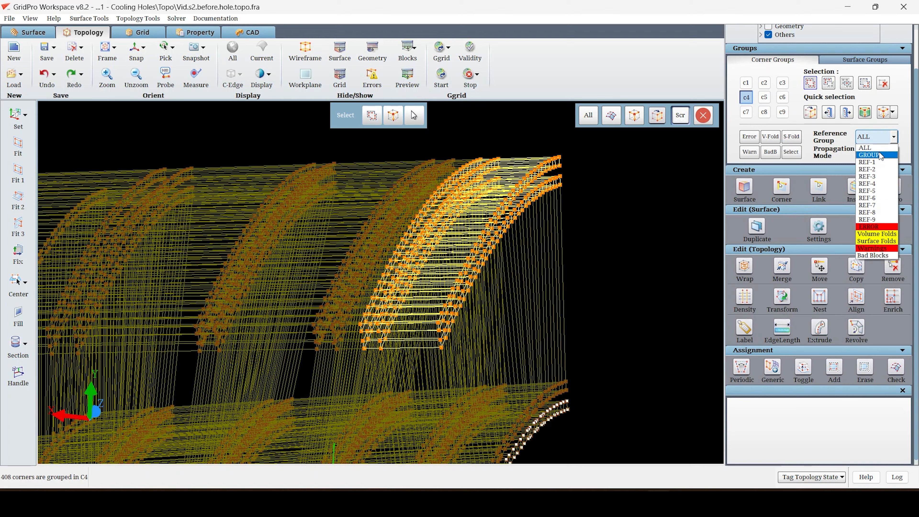
pyautogui.click(875, 184)
pyautogui.click(810, 87)
pyautogui.moveTo(376, 144); pyautogui.dragTo(345, 279, button='right')
pyautogui.moveTo(345, 280); pyautogui.dragTo(345, 203, button='middle')
pyautogui.moveTo(345, 203); pyautogui.dragTo(361, 232, button='right')
pyautogui.click(267, 341)
pyautogui.moveTo(447, 349); pyautogui.dragTo(417, 361)
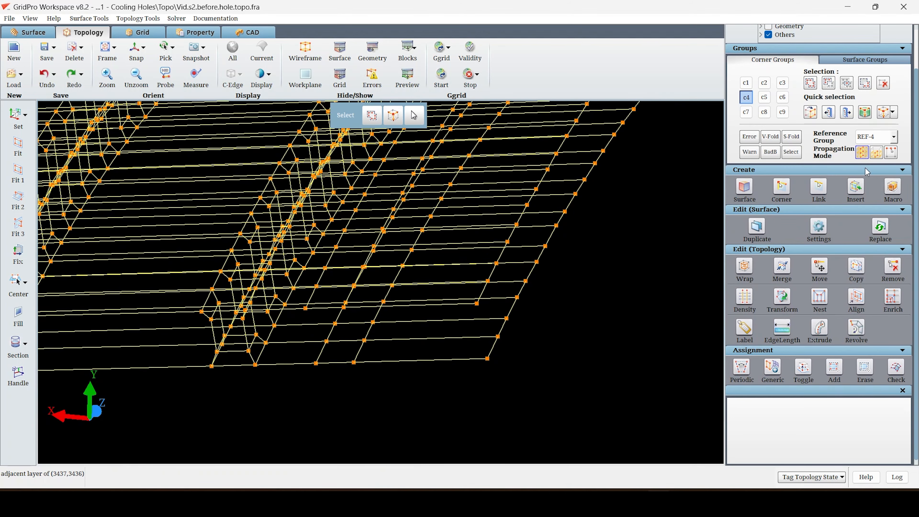
# Switch to the second propagation mode and narrow c4 to the upper and lower sheets of the cowl's end section.
pyautogui.click(828, 113)
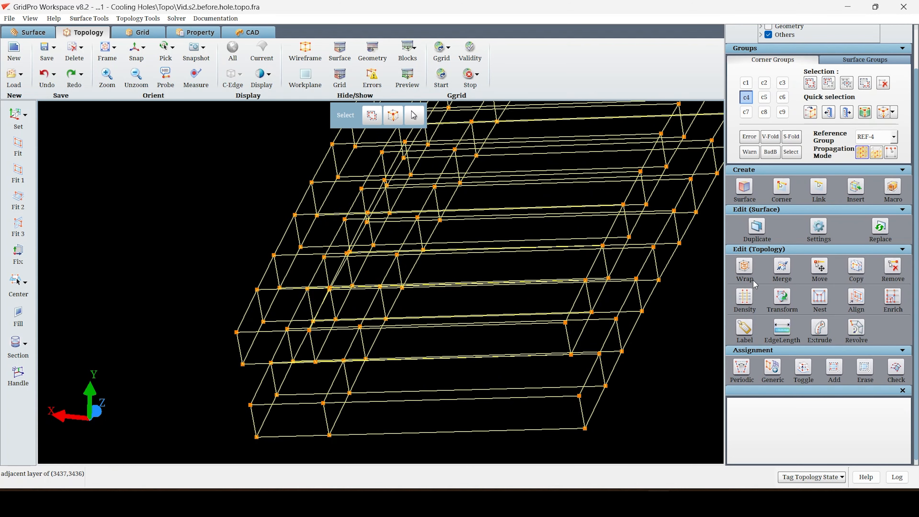
pyautogui.click(879, 157)
pyautogui.moveTo(421, 253); pyautogui.dragTo(403, 303, button='right')
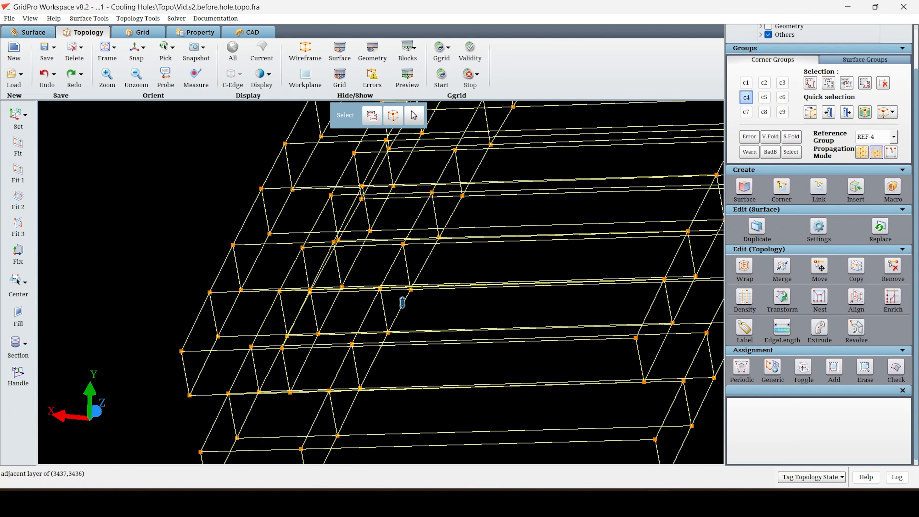
pyautogui.click(184, 361)
pyautogui.moveTo(218, 391); pyautogui.dragTo(301, 289, button='right')
pyautogui.moveTo(253, 383); pyautogui.dragTo(347, 268, button='right')
pyautogui.moveTo(492, 228); pyautogui.dragTo(217, 118)
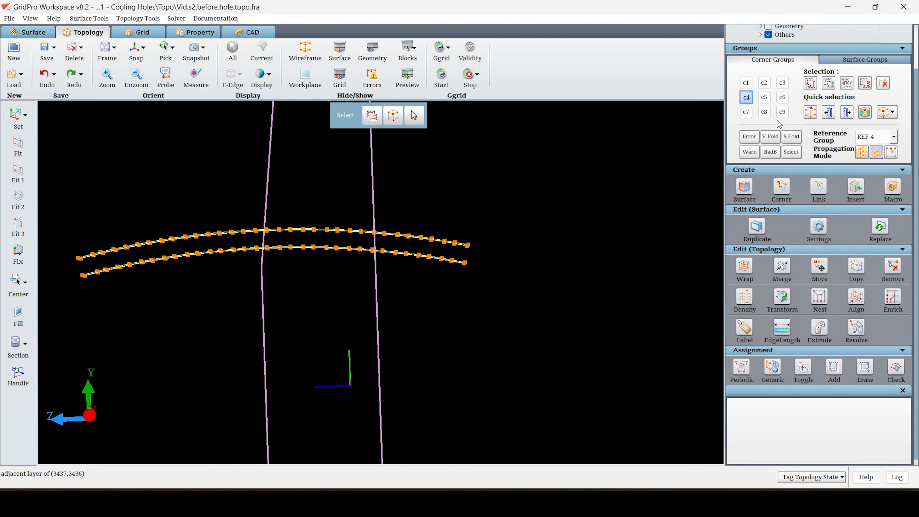
# Remove the corners of the lower sheet from corner group c4.
pyautogui.click(825, 83)
pyautogui.moveTo(75, 245); pyautogui.dragTo(186, 234, button='middle')
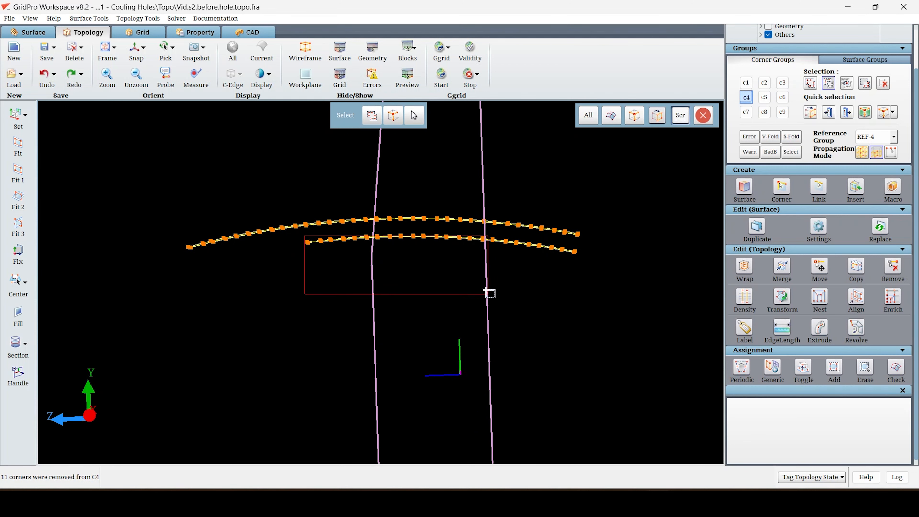
pyautogui.scroll(-3, 593, 325)
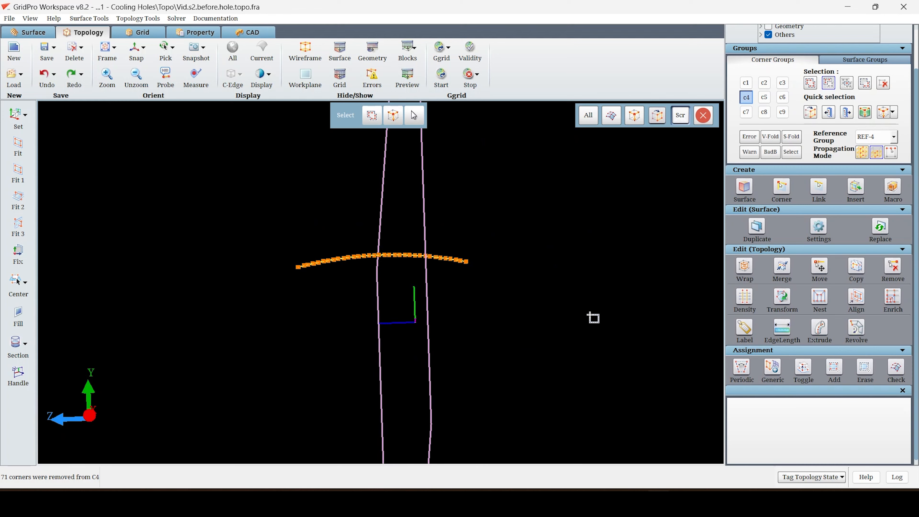
pyautogui.scroll(1, 862, 131)
pyautogui.scroll(3, 458, 410)
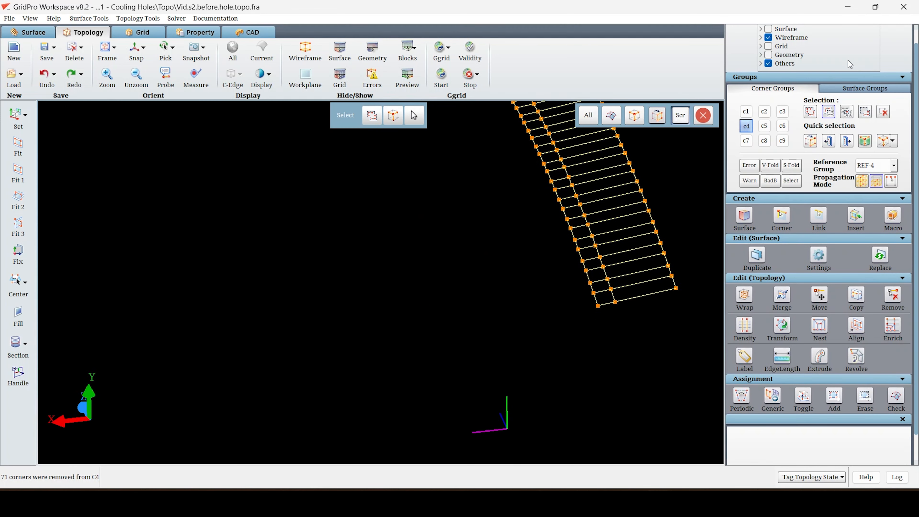
# Add the narrowed c4 sheet of the cowl's end section to corner group c3, and empty c4 with Reference Group ALL.
pyautogui.scroll(-1, 785, 98)
pyautogui.click(782, 83)
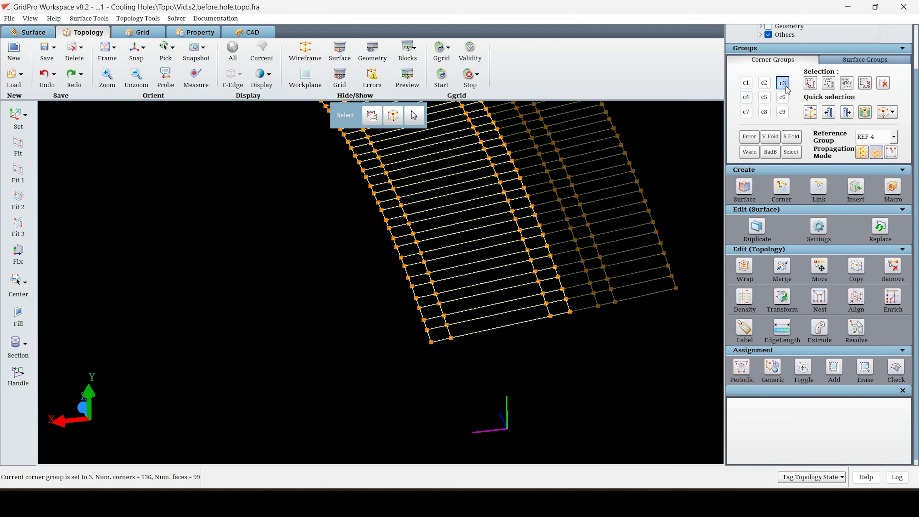
pyautogui.click(812, 83)
pyautogui.click(871, 149)
pyautogui.scroll(-4, 486, 338)
pyautogui.moveTo(486, 339); pyautogui.dragTo(387, 217)
pyautogui.click(883, 84)
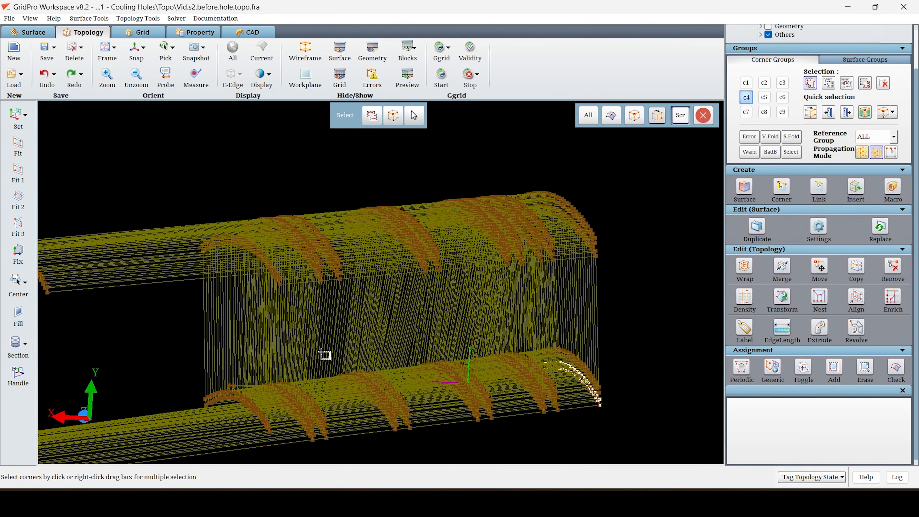
# Box-select the corners of the cowl's left end section, including its nearest double row, into corner group c4.
pyautogui.moveTo(211, 327); pyautogui.dragTo(212, 327)
pyautogui.moveTo(218, 324); pyautogui.dragTo(217, 304)
pyautogui.moveTo(218, 305); pyautogui.dragTo(224, 342, button='right')
pyautogui.moveTo(224, 342); pyautogui.dragTo(340, 378, button='middle')
pyautogui.moveTo(340, 378); pyautogui.dragTo(292, 392)
pyautogui.moveTo(443, 319); pyautogui.dragTo(346, 178)
pyautogui.moveTo(357, 189); pyautogui.dragTo(354, 216, button='right')
pyautogui.moveTo(354, 216); pyautogui.dragTo(430, 261)
pyautogui.moveTo(431, 260); pyautogui.dragTo(459, 353, button='right')
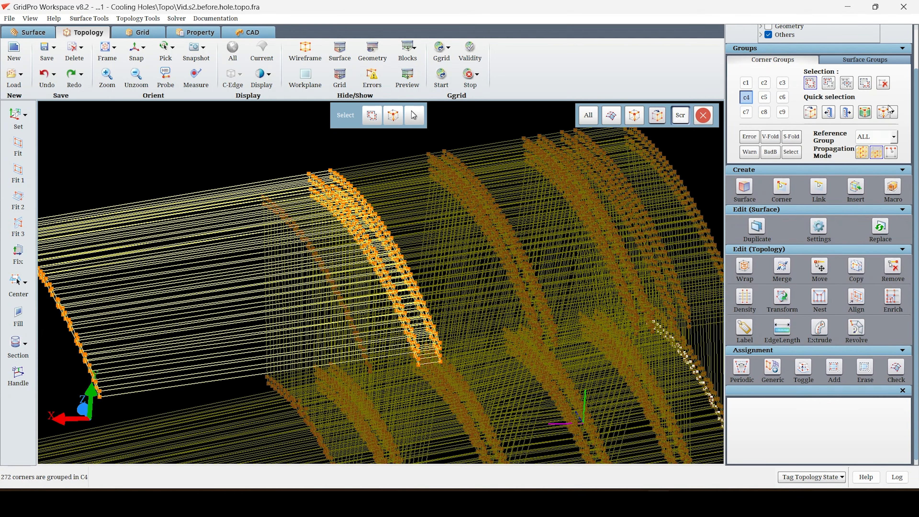
# Set the Reference Group to REF-4 and remove the lower-layer corners of the cowl's left section from c4.
pyautogui.click(876, 137)
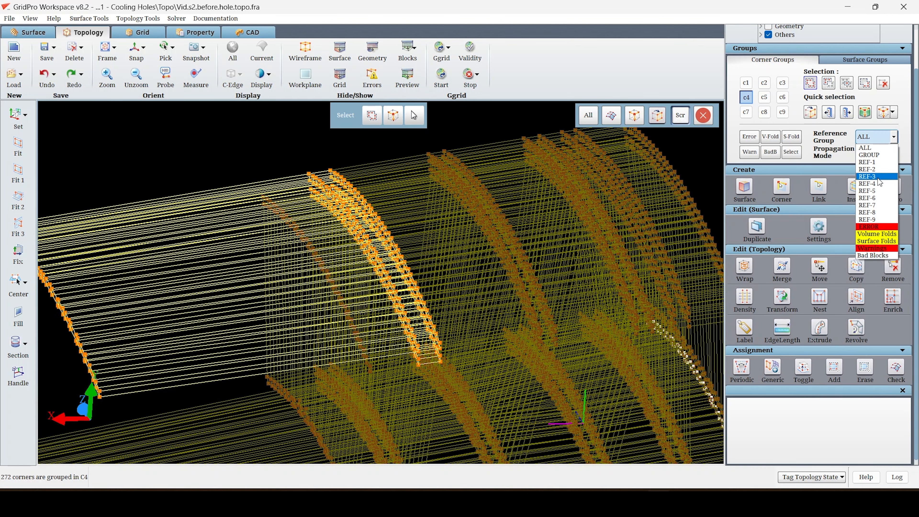
pyautogui.click(878, 185)
pyautogui.click(488, 223)
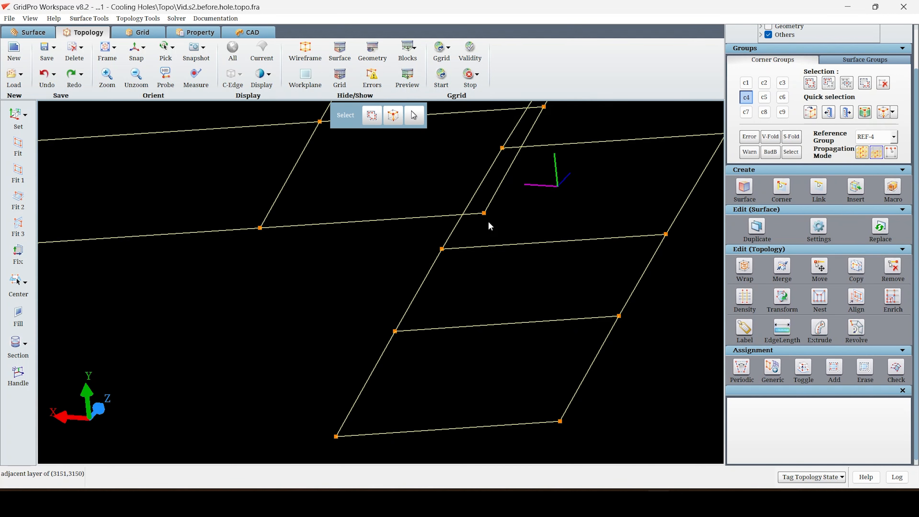
pyautogui.moveTo(488, 224); pyautogui.dragTo(117, 376, button='right')
pyautogui.moveTo(116, 375); pyautogui.dragTo(314, 212)
pyautogui.moveTo(358, 283); pyautogui.dragTo(211, 210, button='middle')
pyautogui.scroll(3, 210, 210)
pyautogui.click(829, 83)
pyautogui.moveTo(323, 198); pyautogui.dragTo(401, 240, button='middle')
pyautogui.scroll(5, 401, 241)
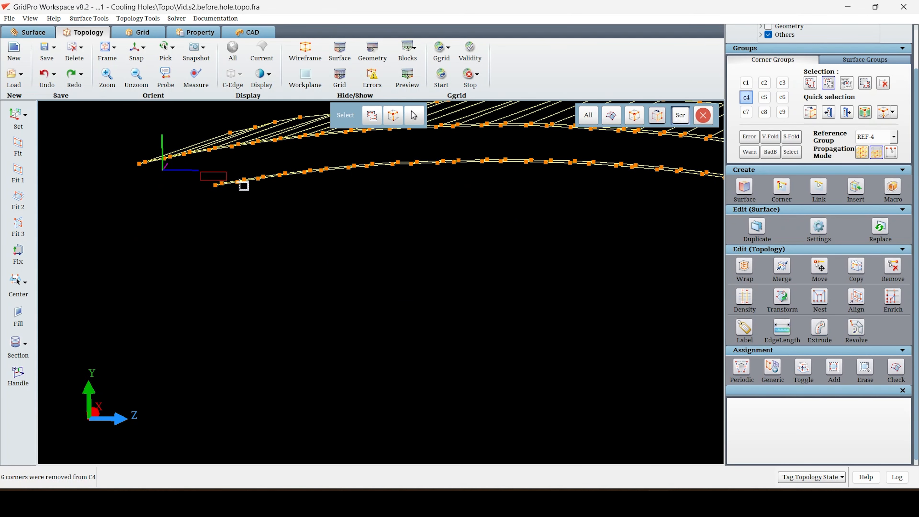
pyautogui.moveTo(573, 208); pyautogui.dragTo(573, 208)
pyautogui.moveTo(573, 207); pyautogui.dragTo(227, 227)
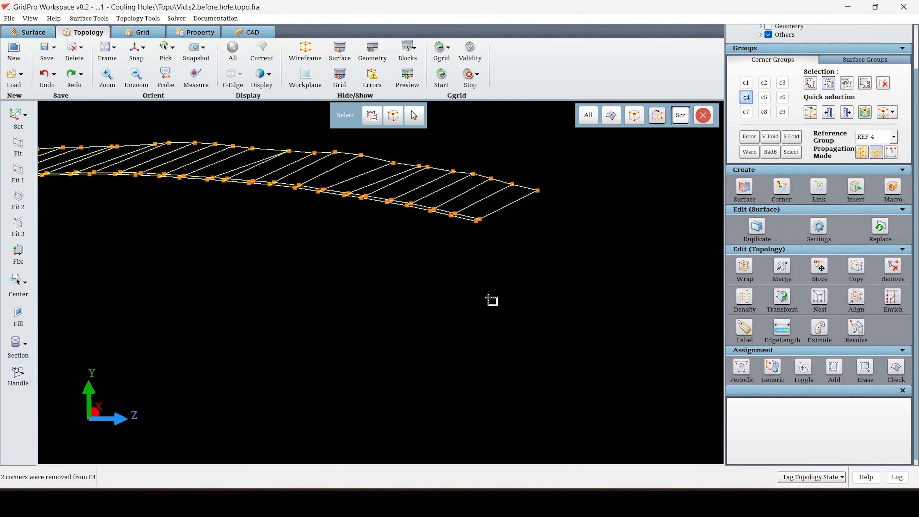
pyautogui.scroll(-5, 488, 296)
pyautogui.moveTo(488, 296); pyautogui.dragTo(575, 293)
# Add the remaining c4 corners to corner group c3 and return the Reference Group to ALL.
pyautogui.click(825, 86)
pyautogui.click(746, 97)
pyautogui.moveTo(387, 378); pyautogui.dragTo(484, 358)
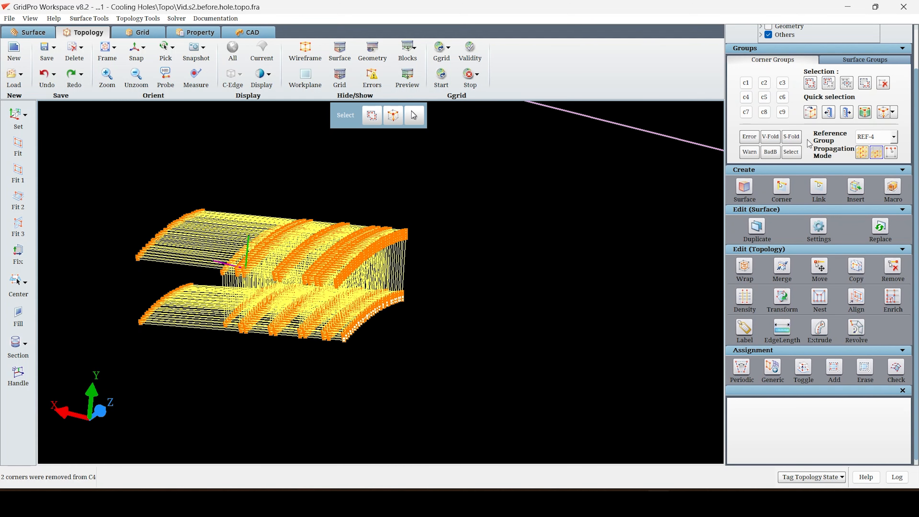
pyautogui.click(783, 86)
pyautogui.moveTo(403, 371); pyautogui.dragTo(498, 417)
pyautogui.click(882, 149)
pyautogui.click(813, 77)
pyautogui.click(615, 112)
pyautogui.click(745, 97)
pyautogui.moveTo(579, 205); pyautogui.dragTo(626, 179)
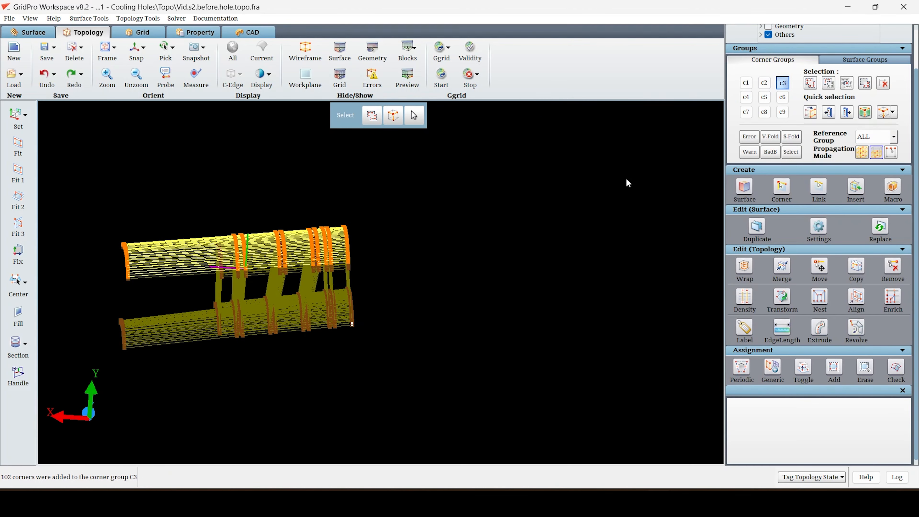
# Show the surfaces and wrap the boundary faces of c3's cowl sheet without inheritance, with the wrap position at 31 percent.
pyautogui.click(345, 46)
pyautogui.rightClick(410, 336)
pyautogui.click(418, 412)
pyautogui.scroll(5, 419, 409)
pyautogui.moveTo(419, 410); pyautogui.dragTo(129, 340)
pyautogui.moveTo(320, 211); pyautogui.dragTo(197, 321)
pyautogui.click(744, 266)
pyautogui.scroll(-3, 868, 419)
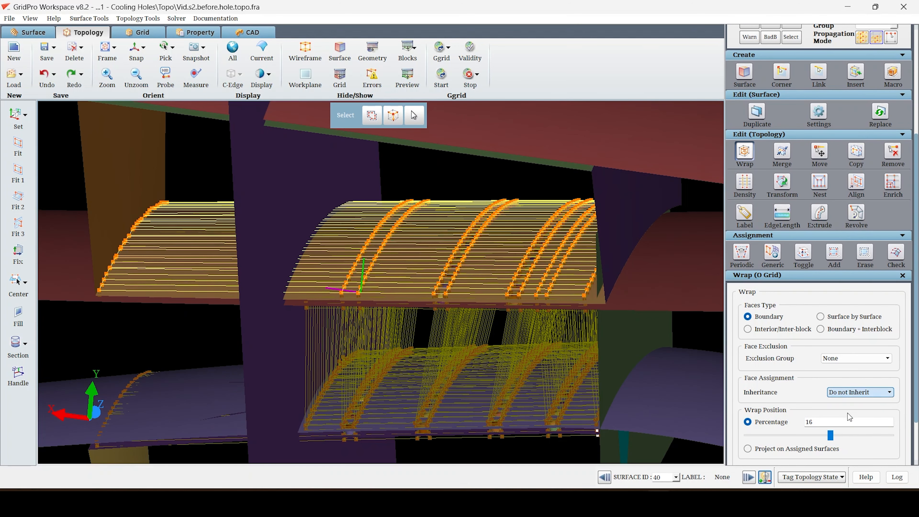
pyautogui.scroll(-2, 897, 451)
pyautogui.click(887, 444)
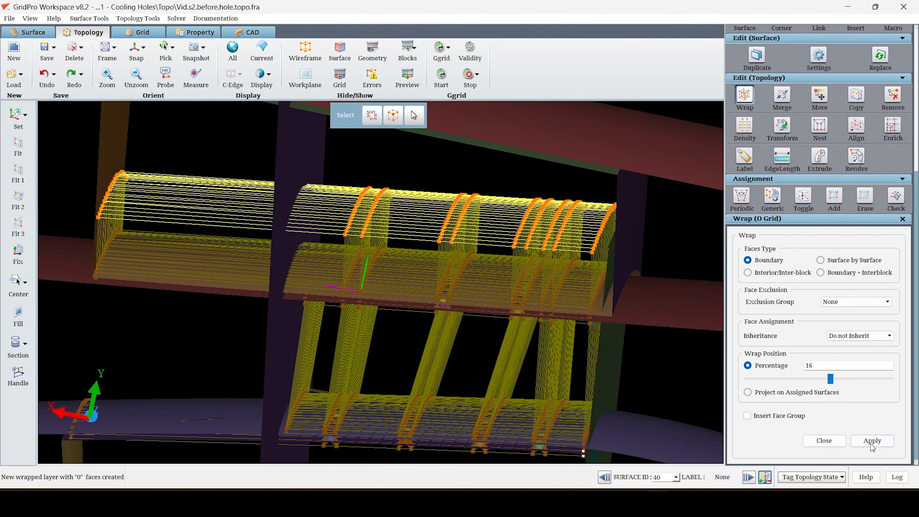
pyautogui.moveTo(830, 379); pyautogui.dragTo(841, 382)
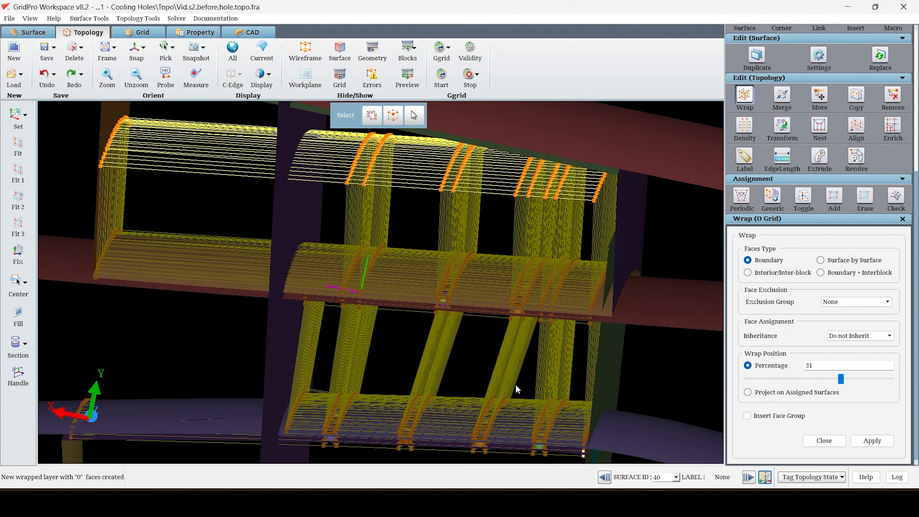
# Assign the wrapped layer above the cowl to surface 3, the upper plenum wall.
pyautogui.scroll(-5, 434, 380)
pyautogui.moveTo(250, 328); pyautogui.dragTo(289, 382, button='middle')
pyautogui.scroll(5, 289, 380)
pyautogui.rightClick(302, 231)
pyautogui.click(356, 321)
pyautogui.moveTo(356, 324); pyautogui.dragTo(463, 316)
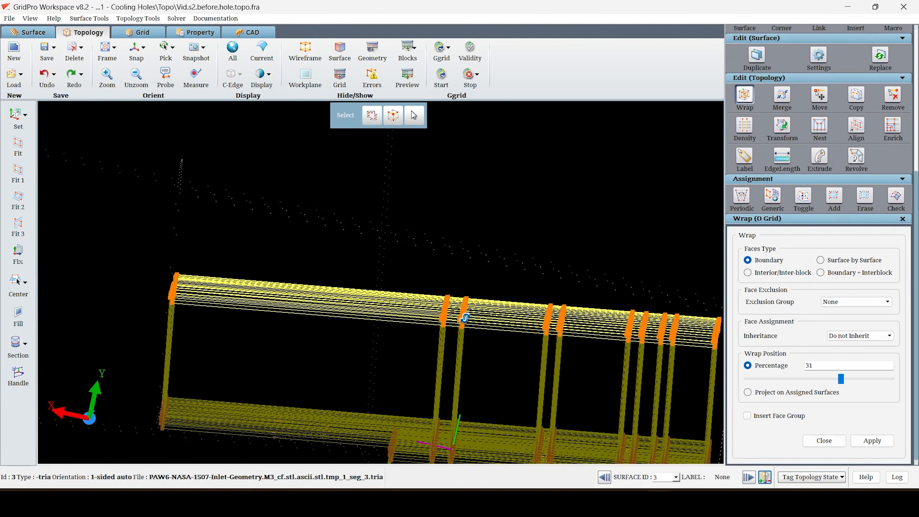
pyautogui.scroll(-4, 495, 295)
pyautogui.click(834, 196)
pyautogui.moveTo(158, 245); pyautogui.dragTo(293, 345)
pyautogui.moveTo(293, 344); pyautogui.dragTo(292, 263, button='middle')
pyautogui.moveTo(163, 348); pyautogui.dragTo(159, 325)
pyautogui.scroll(2, 640, 162)
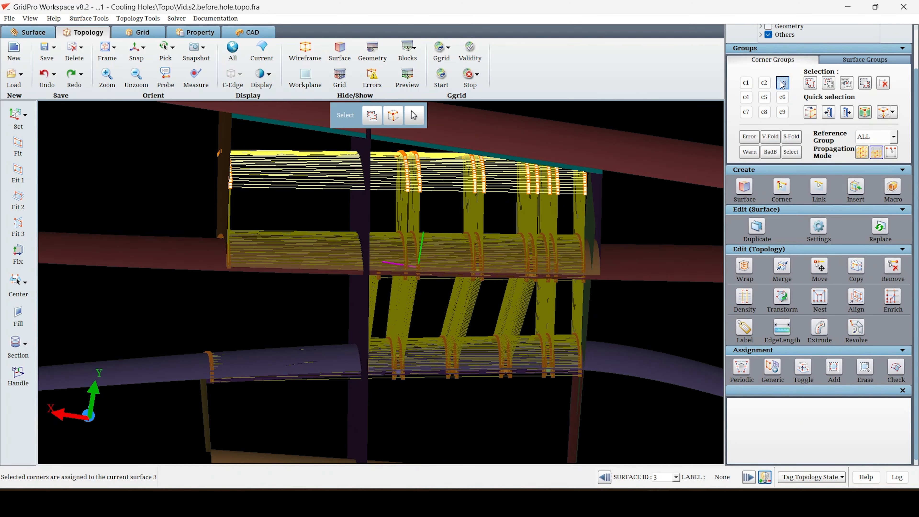
# Empty corner group c3 and box-select the corners of the center body's cooling hole rows into it.
pyautogui.click(746, 97)
pyautogui.click(782, 83)
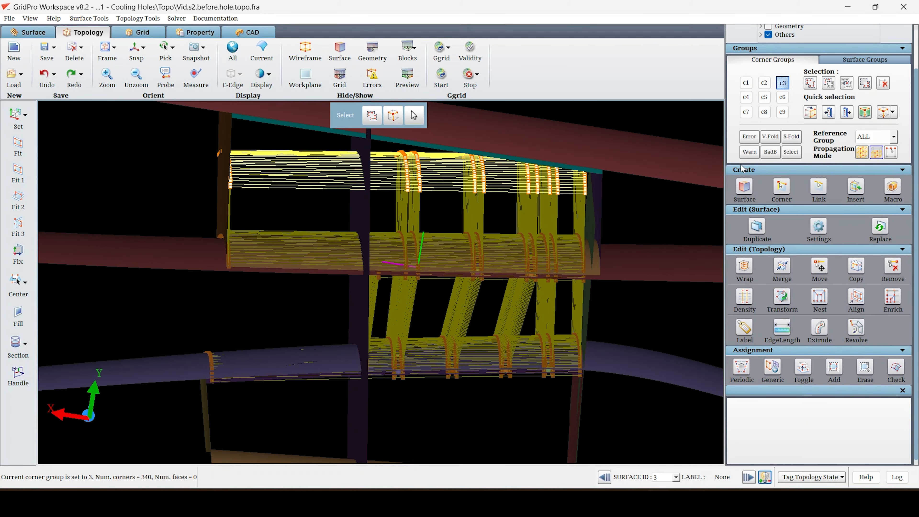
pyautogui.click(886, 88)
pyautogui.click(810, 83)
pyautogui.moveTo(523, 373); pyautogui.dragTo(508, 328, button='middle')
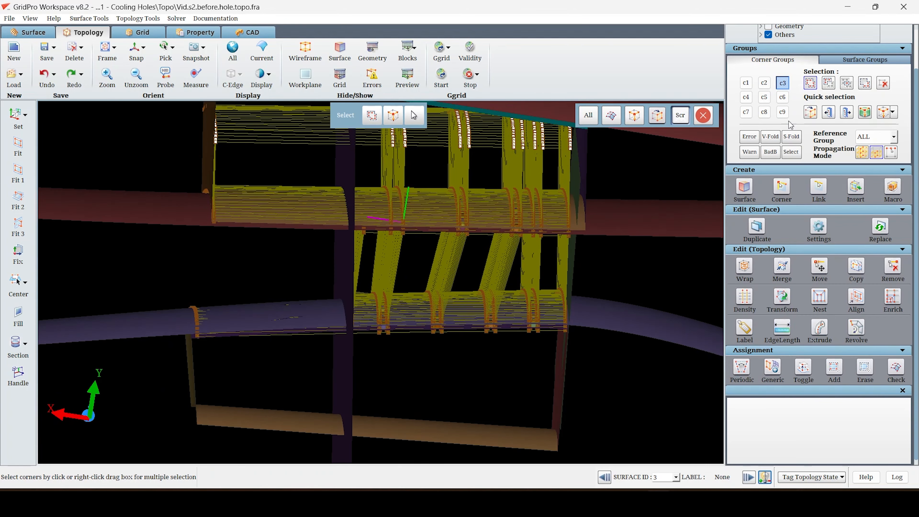
pyautogui.click(806, 87)
pyautogui.moveTo(366, 283); pyautogui.dragTo(453, 344, button='right')
pyautogui.moveTo(508, 362)
pyautogui.mouseDown(button='middle')
pyautogui.moveTo(509, 427)
pyautogui.moveTo(503, 365)
pyautogui.mouseUp(button='middle')
pyautogui.moveTo(502, 365); pyautogui.dragTo(763, 328)
# Set the Reference Group to GROUP and collect the adjacent layer of an edge on the center body rows in c3.
pyautogui.click(873, 137)
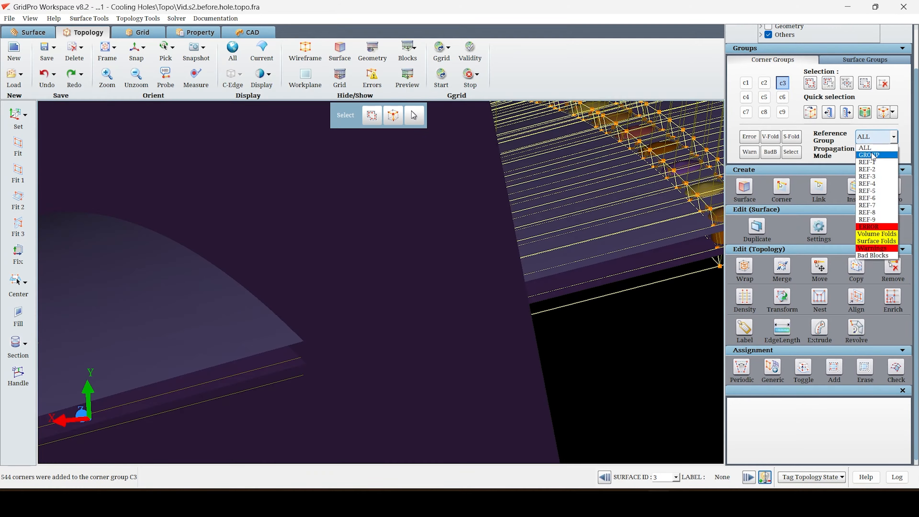
pyautogui.click(872, 154)
pyautogui.moveTo(393, 353); pyautogui.dragTo(565, 369)
pyautogui.moveTo(564, 369); pyautogui.dragTo(564, 411, button='right')
pyautogui.moveTo(564, 412); pyautogui.dragTo(323, 309, button='middle')
pyautogui.scroll(2, 764, 235)
pyautogui.moveTo(415, 284); pyautogui.dragTo(419, 329, button='right')
pyautogui.click(375, 278)
pyautogui.moveTo(375, 278); pyautogui.dragTo(411, 330, button='right')
pyautogui.moveTo(411, 330); pyautogui.dragTo(573, 171)
pyautogui.moveTo(385, 308); pyautogui.dragTo(385, 393, button='right')
pyautogui.moveTo(386, 393); pyautogui.dragTo(390, 384)
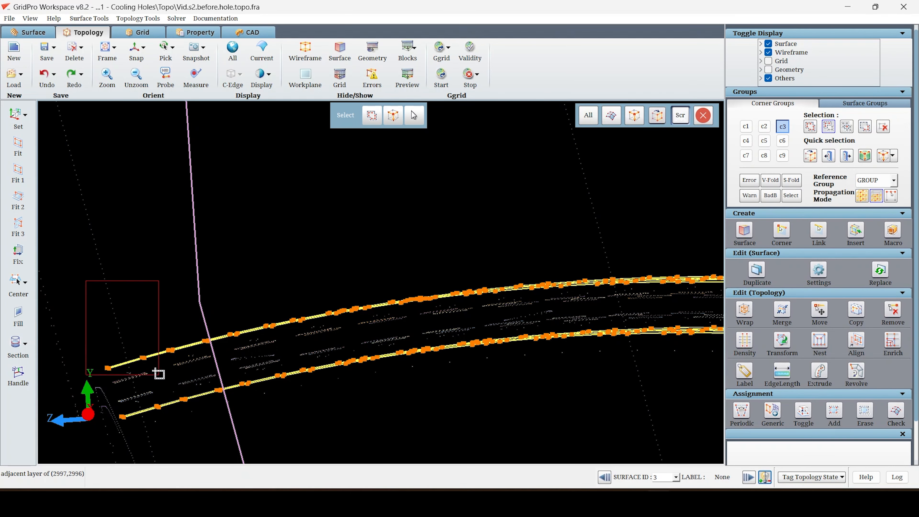
# Remove the upper-layer corners from c3, keeping the center body's lower sheet.
pyautogui.moveTo(353, 346); pyautogui.dragTo(354, 346)
pyautogui.moveTo(228, 252); pyautogui.dragTo(721, 312)
pyautogui.moveTo(688, 310); pyautogui.dragTo(170, 281, button='middle')
pyautogui.moveTo(455, 276); pyautogui.dragTo(525, 283)
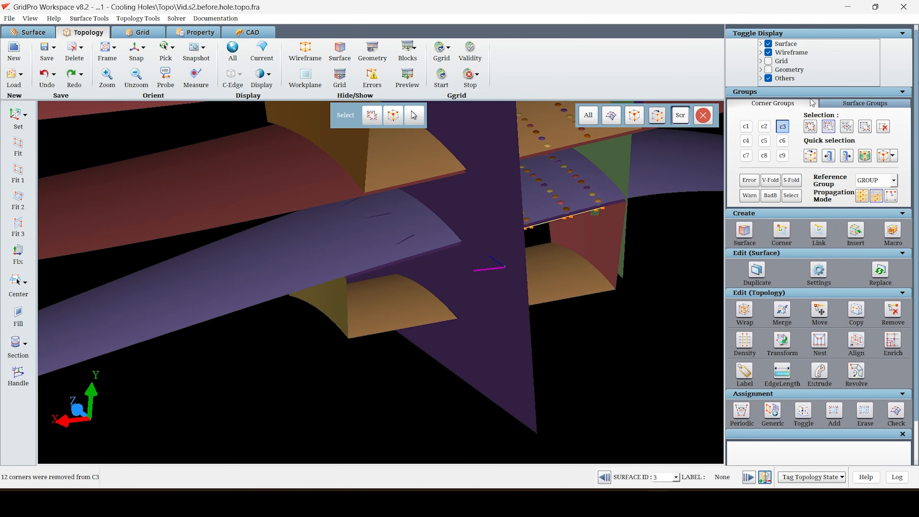
pyautogui.scroll(-1, 812, 102)
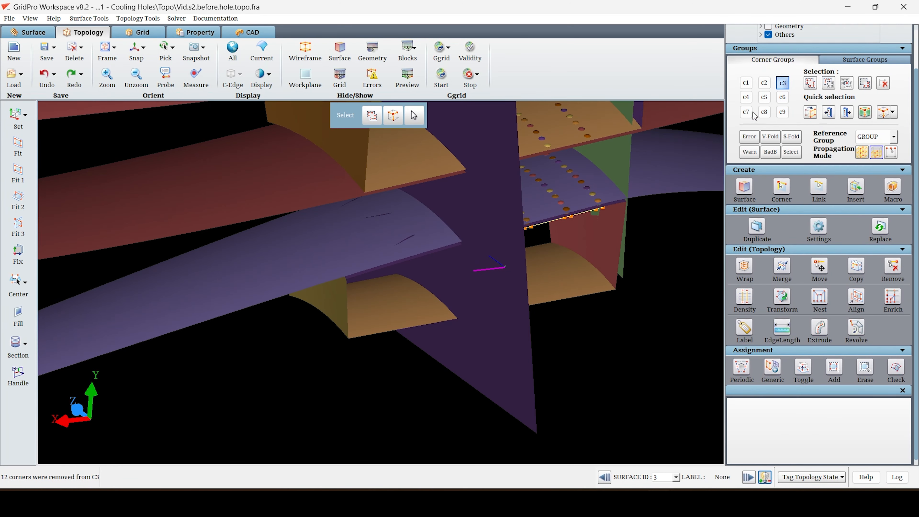
# Box-select the columns of corners at the center body's right end into corner group c4.
pyautogui.click(746, 97)
pyautogui.click(812, 82)
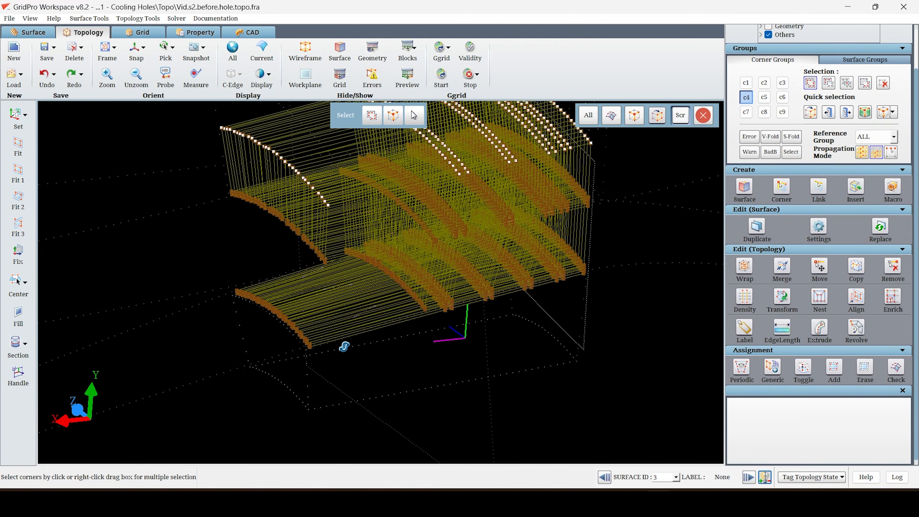
pyautogui.moveTo(345, 346); pyautogui.dragTo(495, 378)
pyautogui.moveTo(705, 351); pyautogui.dragTo(508, 340, button='middle')
pyautogui.moveTo(579, 374); pyautogui.dragTo(477, 206, button='right')
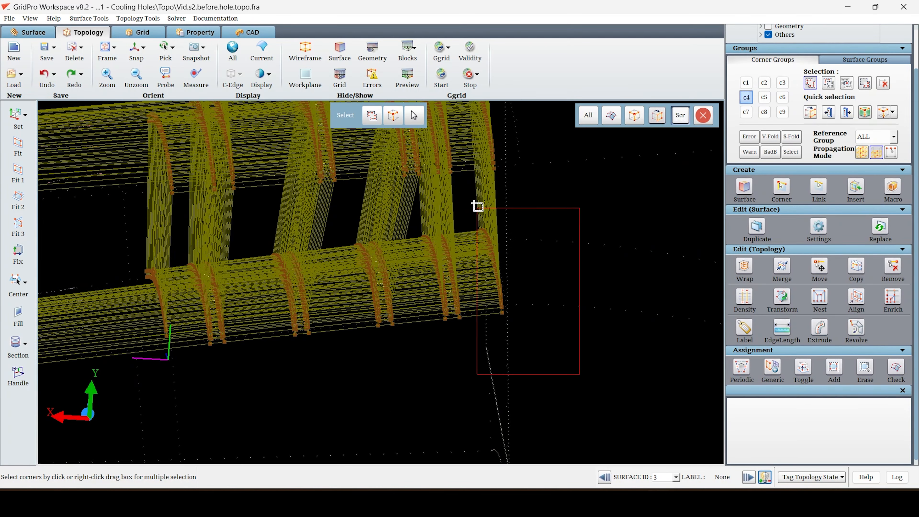
pyautogui.moveTo(478, 206); pyautogui.dragTo(476, 201, button='right')
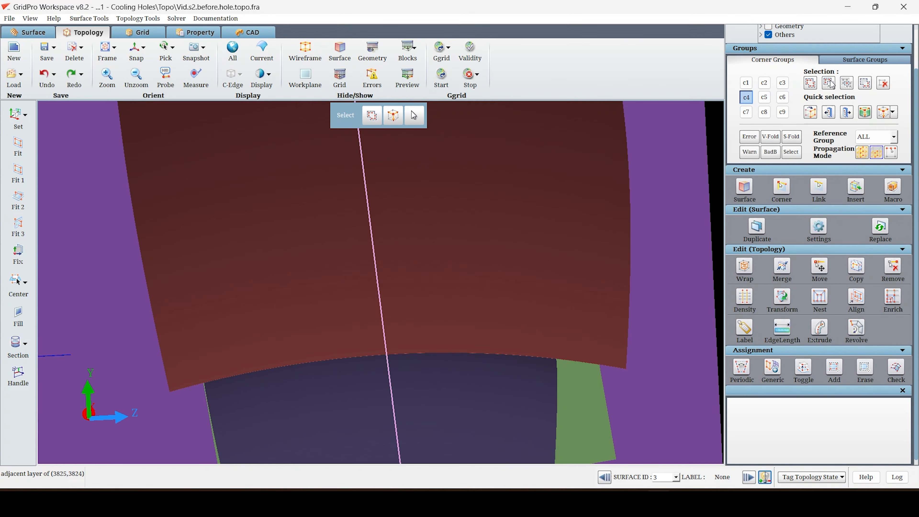
# Remove the upper corners from c4 so that only the lowest row at the center body's right end remains.
pyautogui.click(829, 83)
pyautogui.scroll(3, 217, 260)
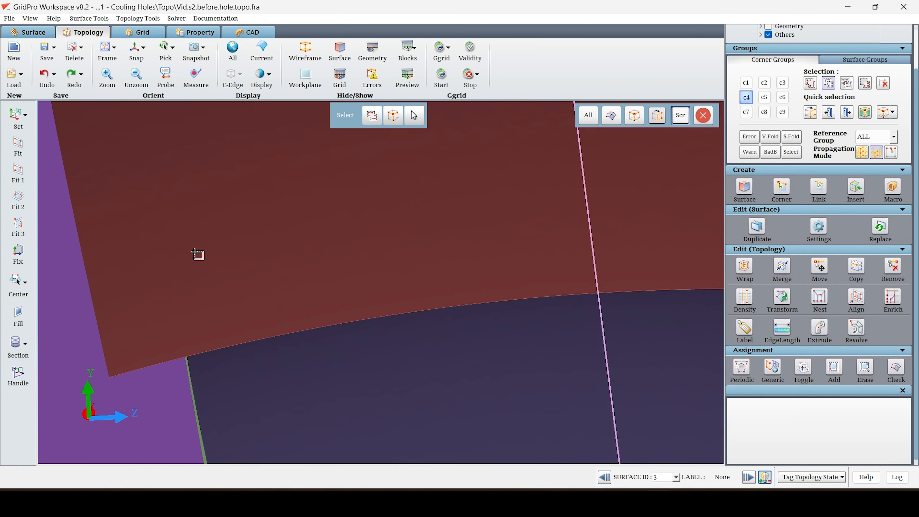
pyautogui.moveTo(154, 254); pyautogui.dragTo(241, 305)
pyautogui.moveTo(226, 259); pyautogui.dragTo(347, 290)
pyautogui.moveTo(335, 241); pyautogui.dragTo(497, 259)
pyautogui.moveTo(462, 210); pyautogui.dragTo(618, 255)
pyautogui.moveTo(289, 207); pyautogui.dragTo(361, 260)
pyautogui.moveTo(502, 235); pyautogui.dragTo(210, 240, button='middle')
pyautogui.moveTo(333, 209); pyautogui.dragTo(561, 247)
pyautogui.moveTo(552, 225); pyautogui.dragTo(617, 259)
pyautogui.moveTo(672, 268); pyautogui.dragTo(672, 267)
pyautogui.scroll(-5, 672, 268)
pyautogui.moveTo(258, 353); pyautogui.dragTo(532, 388, button='middle')
pyautogui.moveTo(235, 367); pyautogui.dragTo(425, 395, button='middle')
pyautogui.scroll(5, 429, 399)
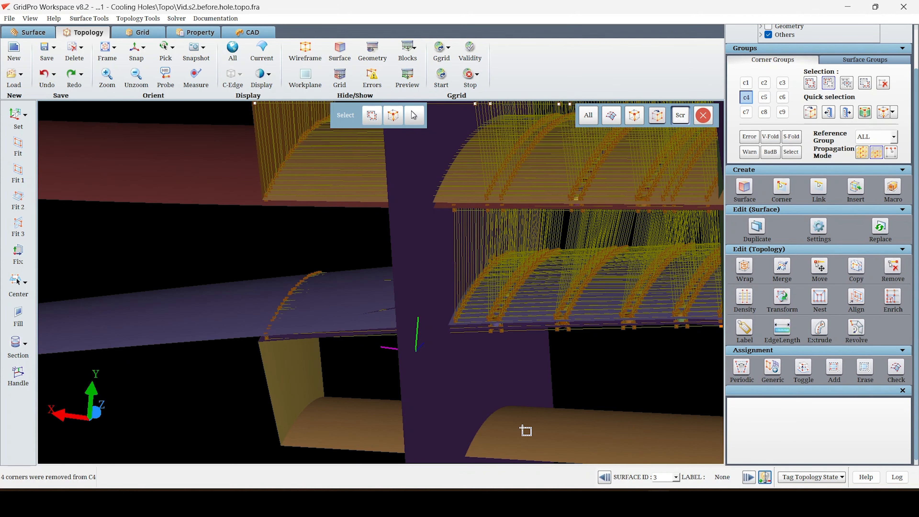
pyautogui.moveTo(527, 432); pyautogui.dragTo(527, 432, button='middle')
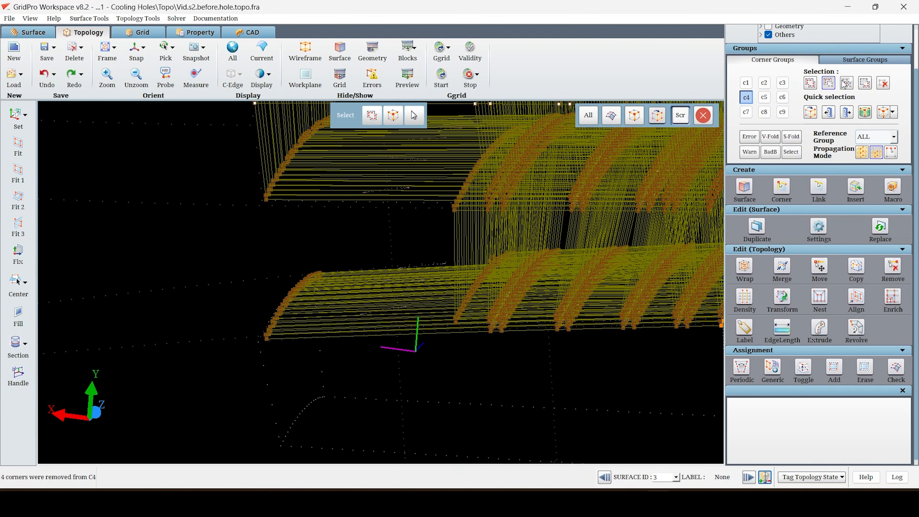
# Add the c4 row at the center body's right end to corner group c3.
pyautogui.click(829, 81)
pyautogui.click(782, 83)
pyautogui.moveTo(509, 383); pyautogui.dragTo(353, 369, button='middle')
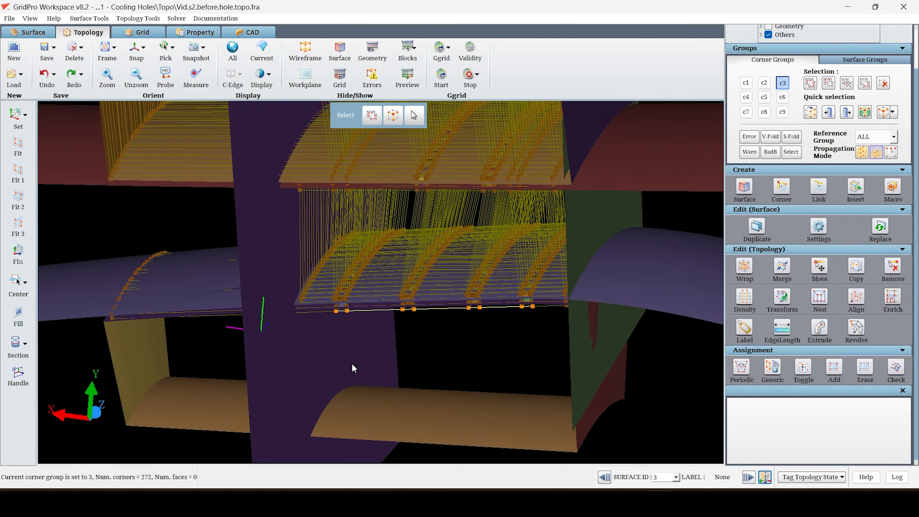
pyautogui.click(811, 82)
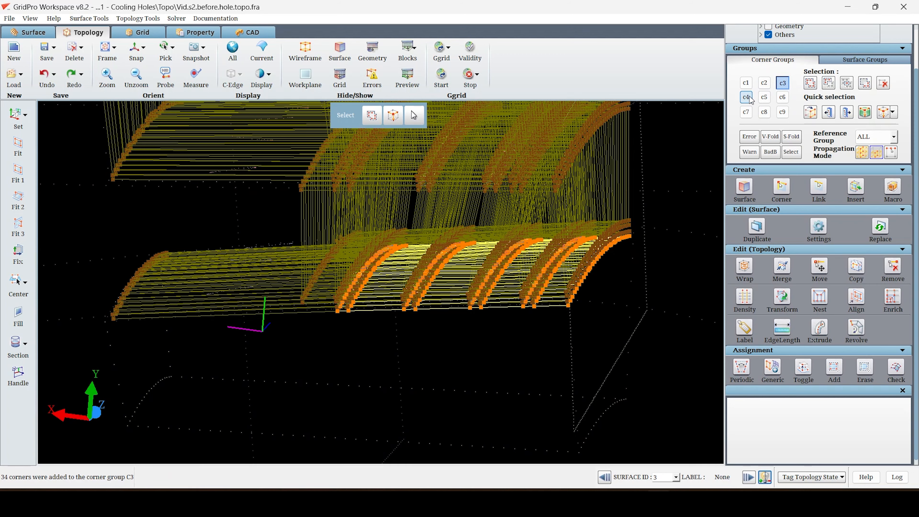
# Replace the contents of c4 with the corners at the center body's left end.
pyautogui.click(746, 97)
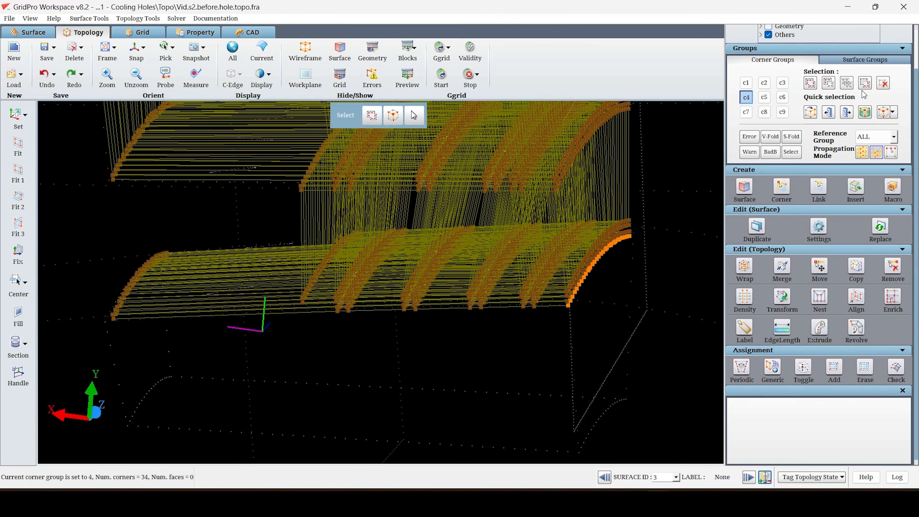
pyautogui.click(810, 83)
pyautogui.moveTo(263, 382); pyautogui.dragTo(392, 340)
pyautogui.moveTo(392, 343); pyautogui.dragTo(507, 327, button='middle')
pyautogui.moveTo(412, 350); pyautogui.dragTo(272, 202, button='right')
pyautogui.scroll(5, 372, 347)
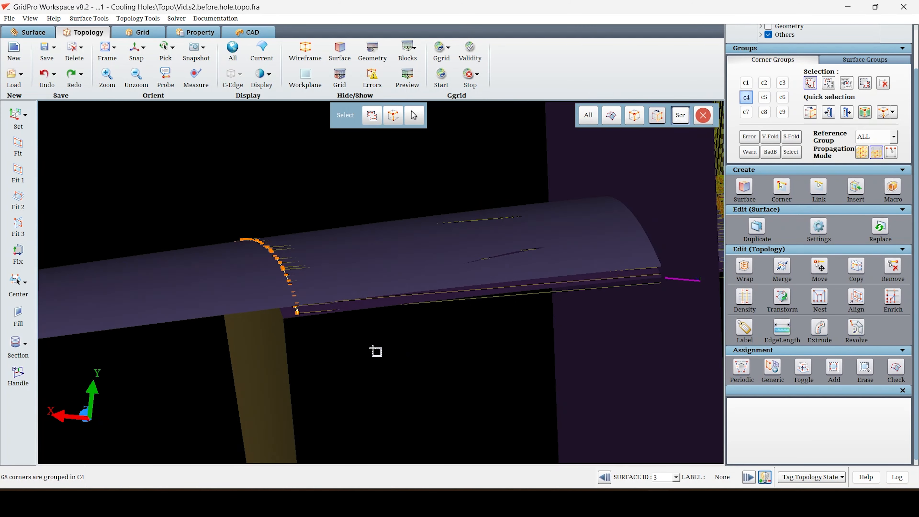
# Narrow c4 to the lower row of corners at the center body's left end.
pyautogui.scroll(3, 376, 351)
pyautogui.scroll(5, 394, 384)
pyautogui.moveTo(222, 392); pyautogui.dragTo(509, 338, button='middle')
pyautogui.press('s')
pyautogui.press('p')
pyautogui.click(436, 368)
pyautogui.scroll(-8, 445, 378)
pyautogui.moveTo(536, 377)
pyautogui.mouseDown()
pyautogui.moveTo(528, 375)
pyautogui.moveTo(617, 360)
pyautogui.moveTo(532, 359)
pyautogui.mouseUp()
# Add the c4 row at the left end to corner group c3 and set the Reference Group to GROUP.
pyautogui.click(782, 83)
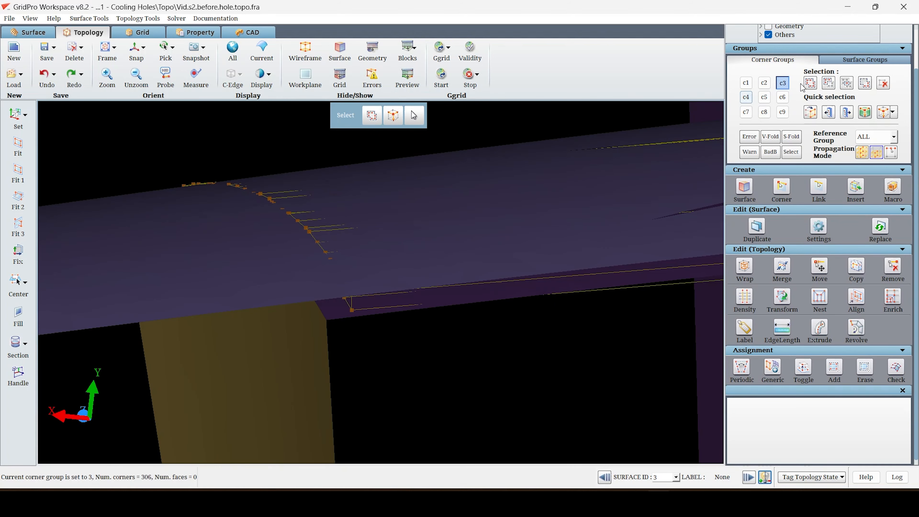
pyautogui.click(745, 98)
pyautogui.scroll(-3, 580, 322)
pyautogui.moveTo(582, 319); pyautogui.dragTo(443, 354)
pyautogui.click(864, 139)
pyautogui.click(868, 157)
# Wrap the boundary faces of c3's center body sheet without inheritance and increase the wrap position towards the lower plenum wall.
pyautogui.moveTo(553, 314); pyautogui.dragTo(162, 337, button='middle')
pyautogui.scroll(-4, 244, 363)
pyautogui.moveTo(245, 363); pyautogui.dragTo(276, 362)
pyautogui.click(744, 267)
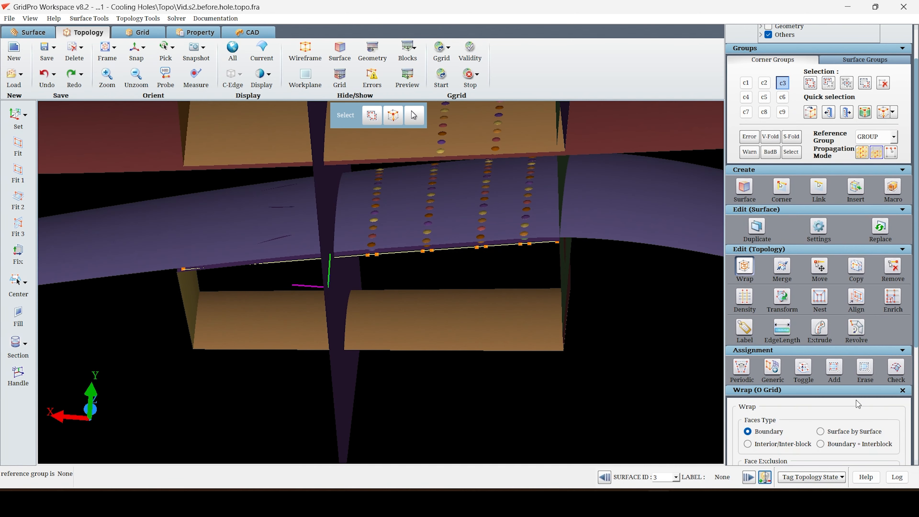
pyautogui.scroll(-5, 886, 438)
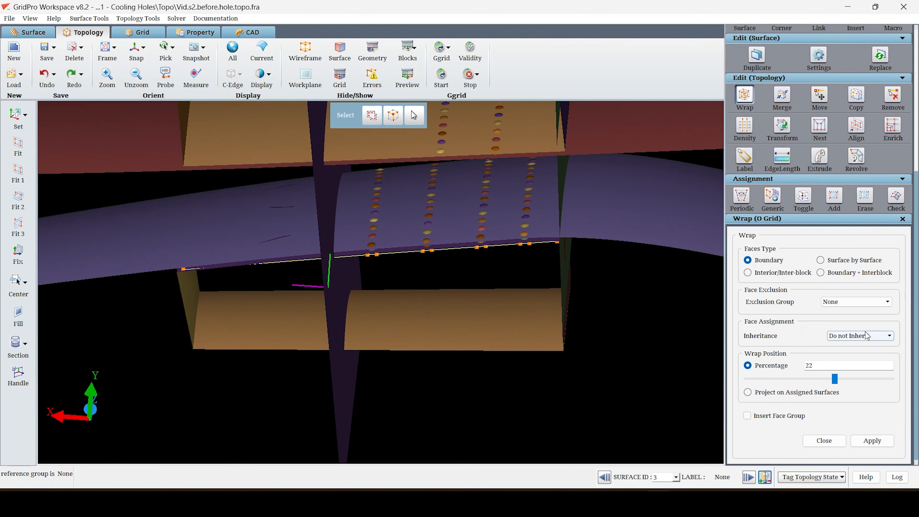
pyautogui.click(878, 447)
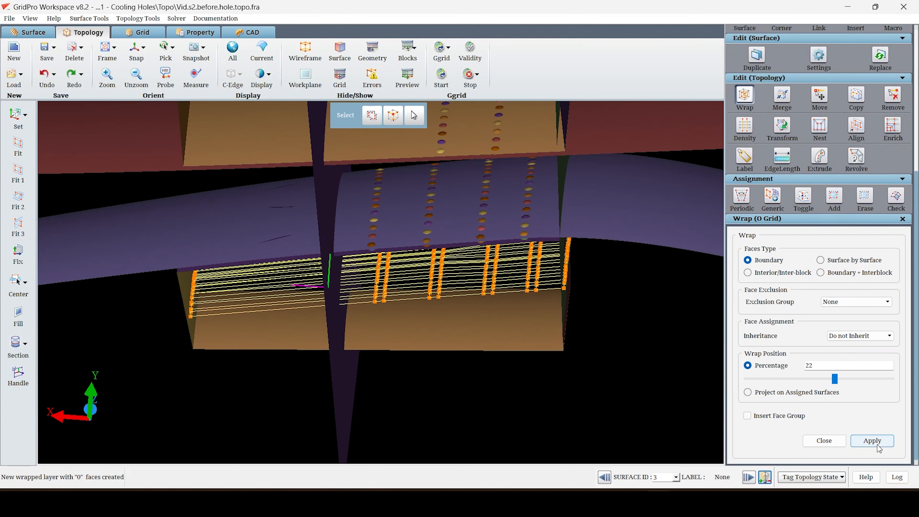
pyautogui.moveTo(835, 379); pyautogui.dragTo(847, 386)
# Assign the wrapped layer below the center body to surface 41, the lower plenum wall.
pyautogui.rightClick(521, 340)
pyautogui.click(546, 357)
pyautogui.moveTo(462, 402); pyautogui.dragTo(471, 381)
pyautogui.moveTo(615, 369); pyautogui.dragTo(244, 276)
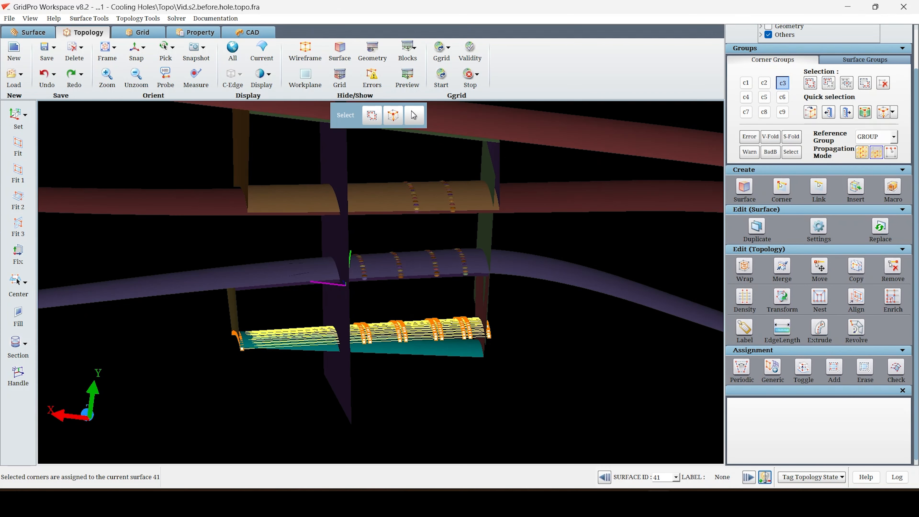
# Make surface 40, the lower plenum's right end wall, the current surface.
pyautogui.scroll(5, 271, 405)
pyautogui.rightClick(538, 322)
pyautogui.click(623, 353)
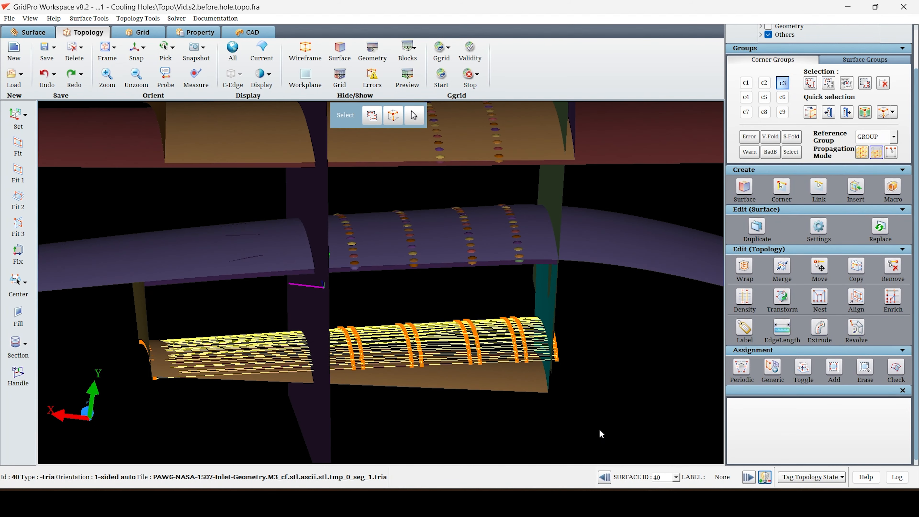
pyautogui.moveTo(611, 425); pyautogui.dragTo(538, 266)
# Assign the left end corners of the wrapped layer to surface 58, the lower plenum's left end wall.
pyautogui.rightClick(144, 318)
pyautogui.click(162, 332)
pyautogui.press('a')
pyautogui.moveTo(107, 315); pyautogui.dragTo(165, 397)
pyautogui.moveTo(219, 190); pyautogui.dragTo(300, 257, button='middle')
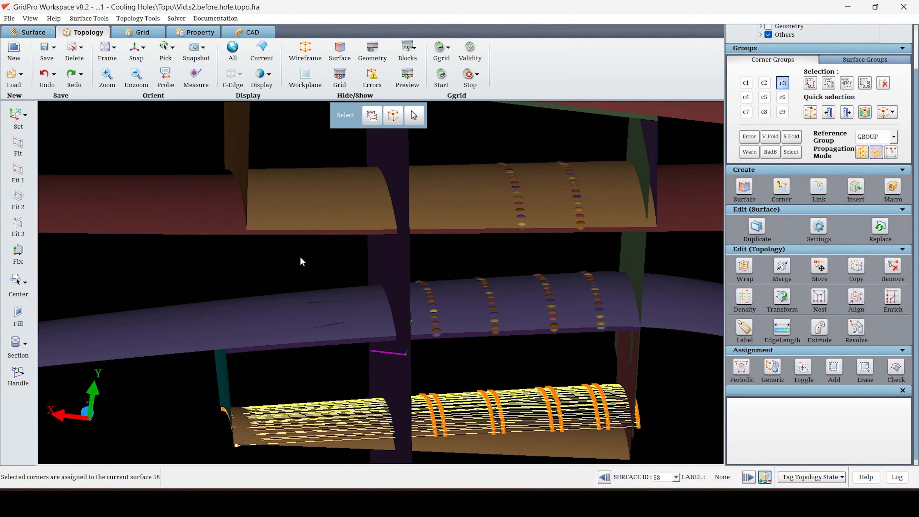
# Turn off corner group c3 and assign the upper plenum's left end corners to surface 14.
pyautogui.scroll(-5, 300, 257)
pyautogui.click(782, 84)
pyautogui.scroll(6, 220, 152)
pyautogui.moveTo(218, 138); pyautogui.dragTo(290, 265, button='middle')
pyautogui.rightClick(290, 266)
pyautogui.click(304, 283)
pyautogui.moveTo(376, 289); pyautogui.dragTo(338, 216)
pyautogui.press('a')
pyautogui.moveTo(233, 190); pyautogui.dragTo(368, 293)
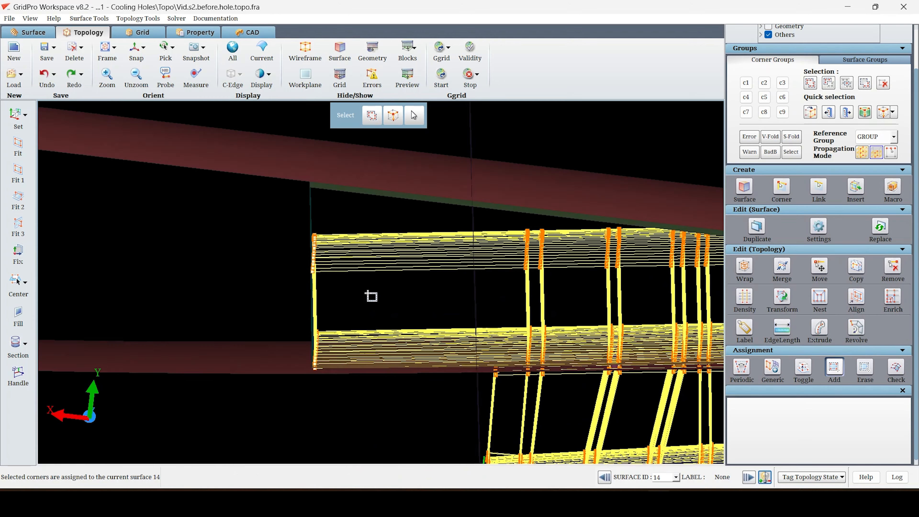
# Make surface 2, the upper plenum's right end wall, current and assign the right end corners to it.
pyautogui.scroll(-5, 368, 293)
pyautogui.scroll(6, 422, 298)
pyautogui.rightClick(441, 251)
pyautogui.click(454, 264)
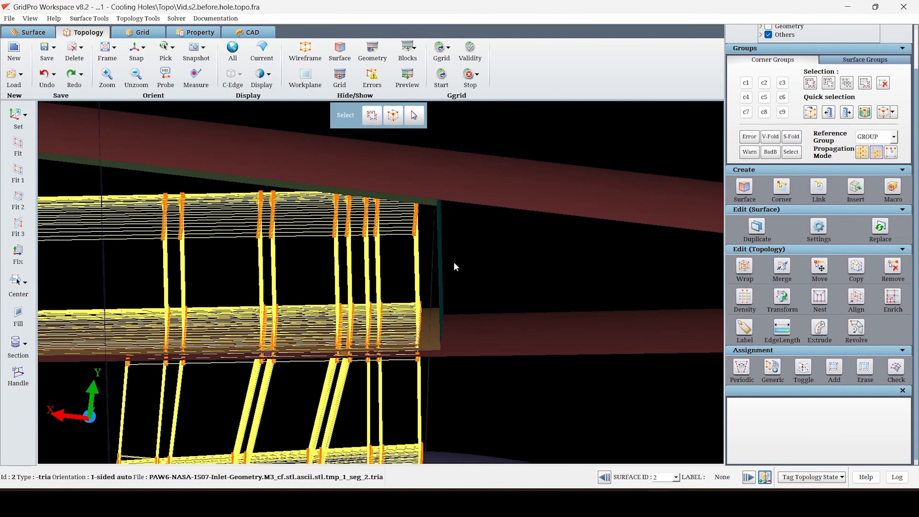
pyautogui.moveTo(462, 278); pyautogui.dragTo(391, 130)
# Assign the corners along the two end plane boundaries to their end plane surfaces, 104 and 105.
pyautogui.scroll(-4, 417, 287)
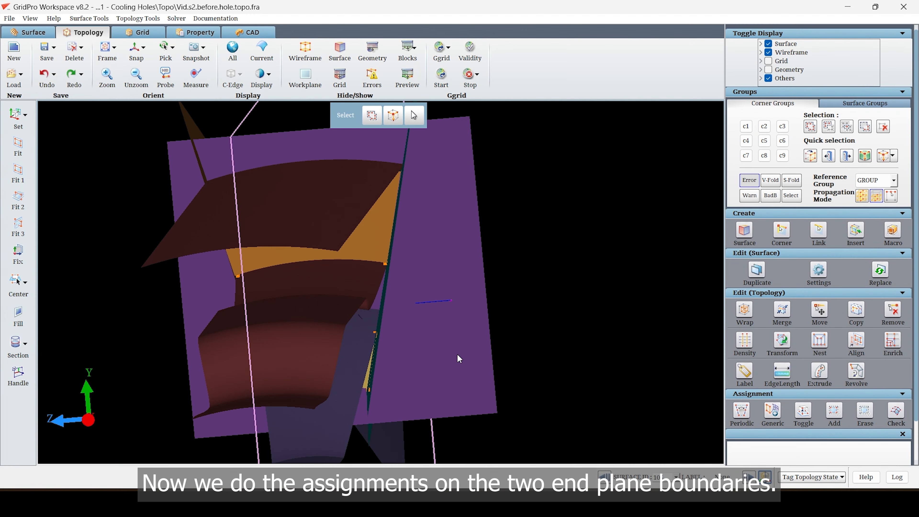
pyautogui.press('a')
pyautogui.moveTo(456, 433); pyautogui.dragTo(344, 145)
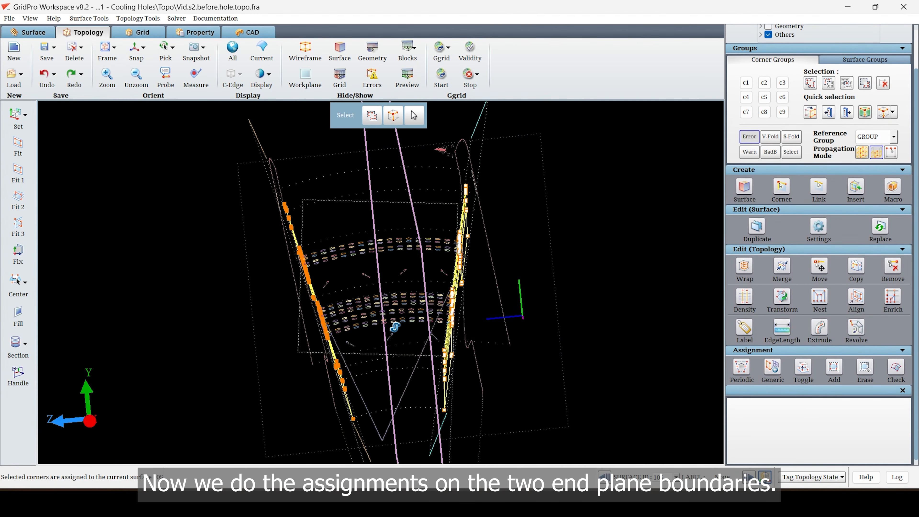
pyautogui.rightClick(252, 155)
pyautogui.click(285, 171)
pyautogui.press('a')
pyautogui.moveTo(181, 163); pyautogui.dragTo(318, 445)
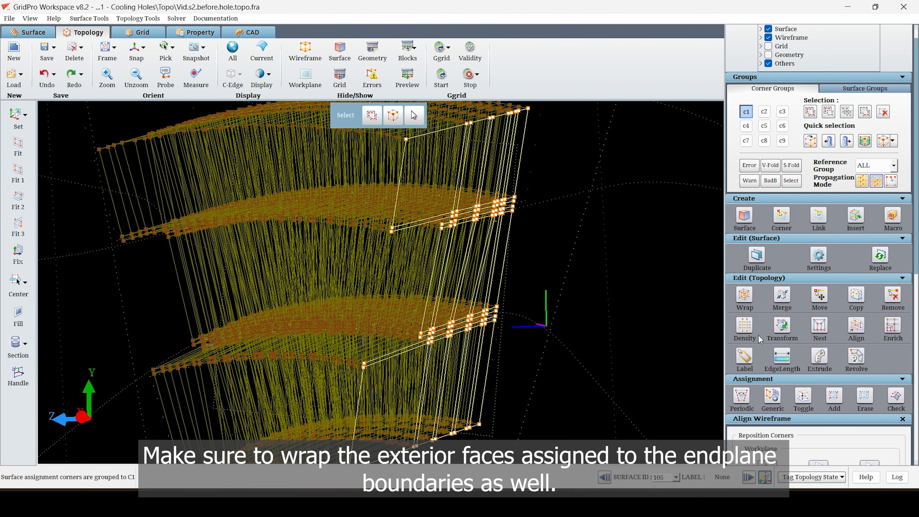
# Wrap the exterior boundary faces assigned to end plane surface 105, with smart inheritance and a wrap position of 1.
pyautogui.click(744, 295)
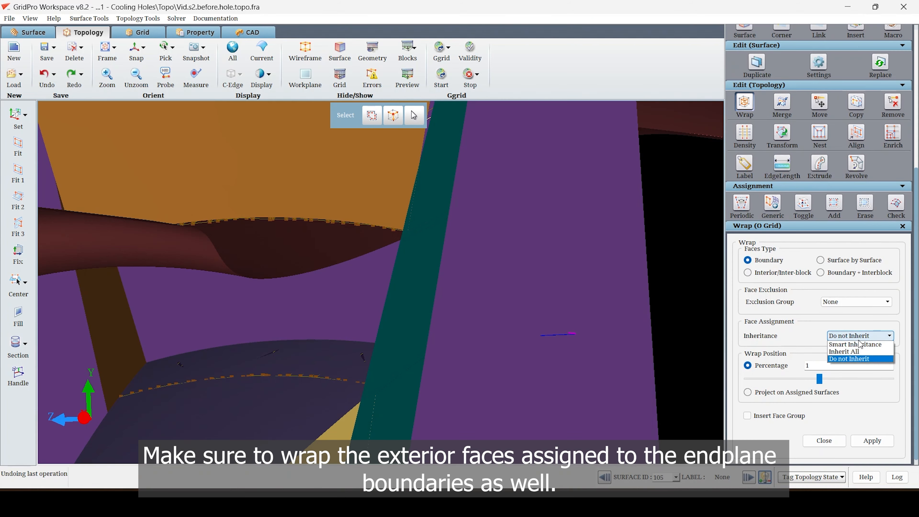
pyautogui.click(859, 356)
pyautogui.click(860, 439)
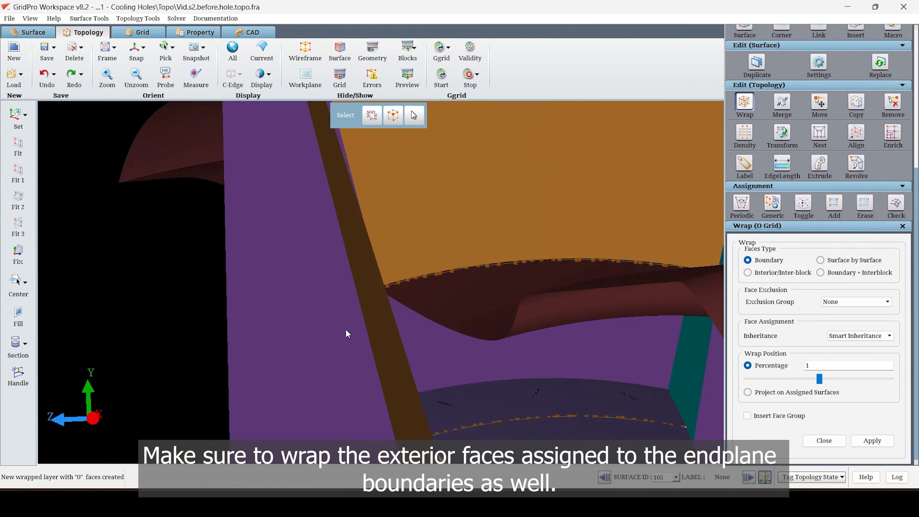
# Make end plane surface 104 current and wrap its exterior boundary faces with smart inheritance and a wrap position of 1.
pyautogui.rightClick(372, 286)
pyautogui.click(391, 290)
pyautogui.scroll(7, 883, 174)
pyautogui.click(883, 120)
pyautogui.click(812, 119)
pyautogui.click(621, 111)
pyautogui.moveTo(514, 255); pyautogui.dragTo(485, 208, button='middle')
pyautogui.scroll(-7, 890, 437)
pyautogui.click(884, 441)
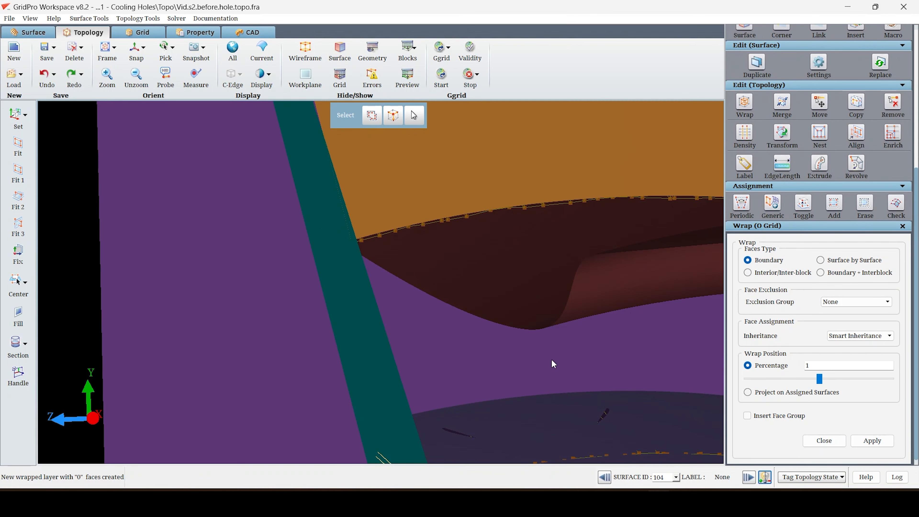
# Check the validity of the complete topology.
pyautogui.moveTo(485, 342); pyautogui.dragTo(514, 362, button='middle')
pyautogui.scroll(-8, 515, 364)
pyautogui.moveTo(646, 382); pyautogui.dragTo(460, 404)
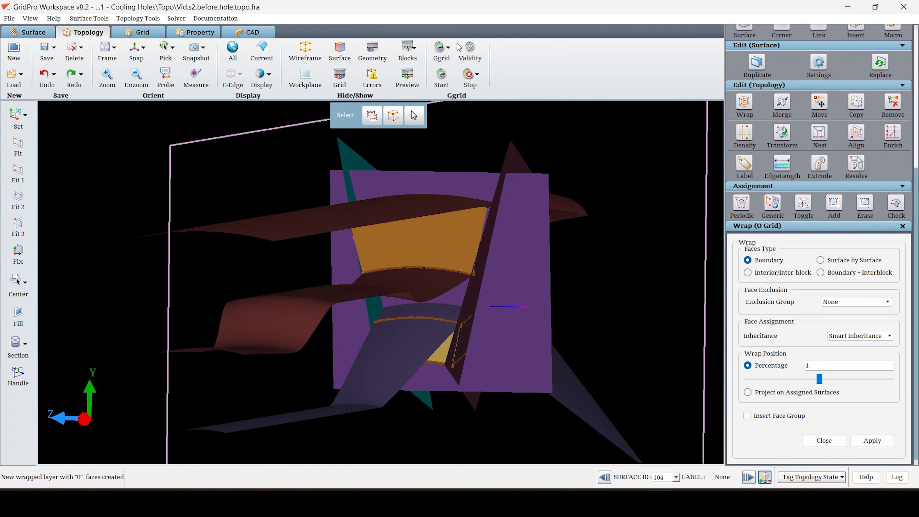
pyautogui.click(469, 58)
pyautogui.click(545, 179)
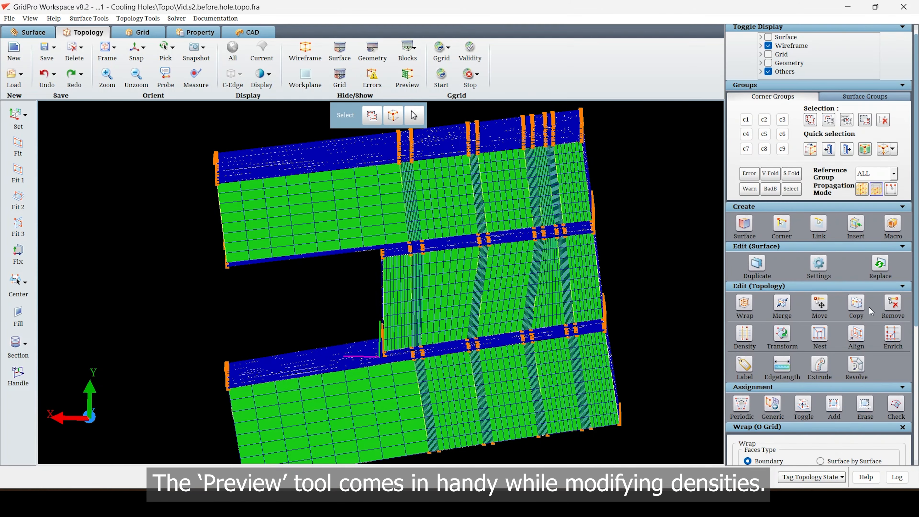
# Set the edge density to 64 on the long left-end edges of the upper and lower plenums and preview the blocks.
pyautogui.click(745, 336)
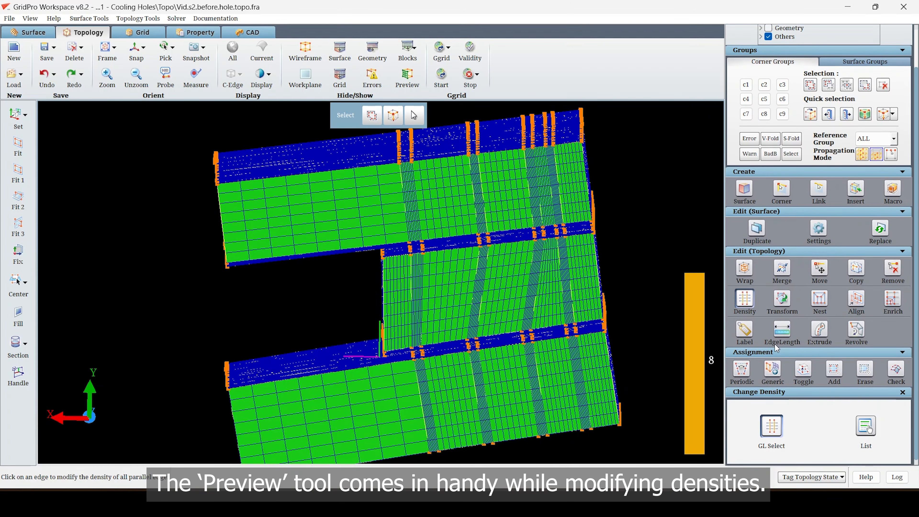
pyautogui.click(408, 78)
pyautogui.click(362, 168)
pyautogui.scroll(-1, 892, 447)
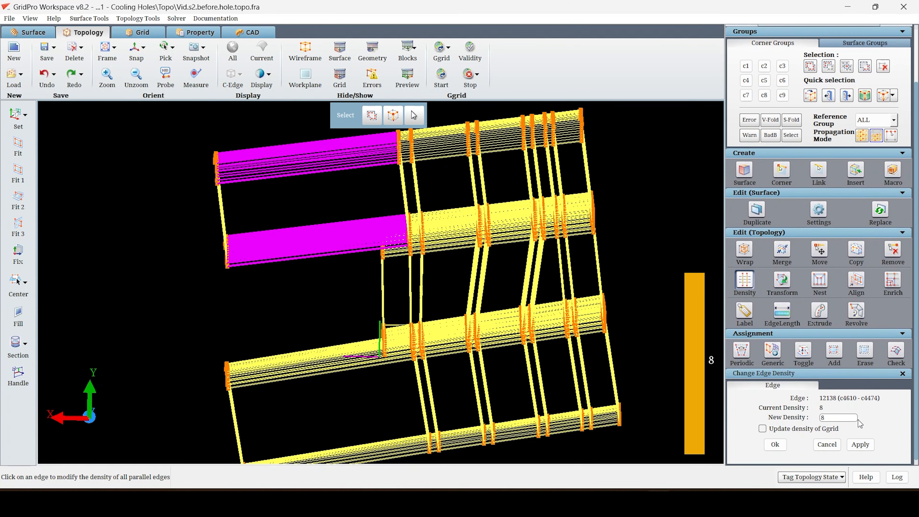
pyautogui.click(872, 443)
pyautogui.click(343, 374)
pyautogui.write('64')
pyautogui.click(861, 444)
pyautogui.click(407, 80)
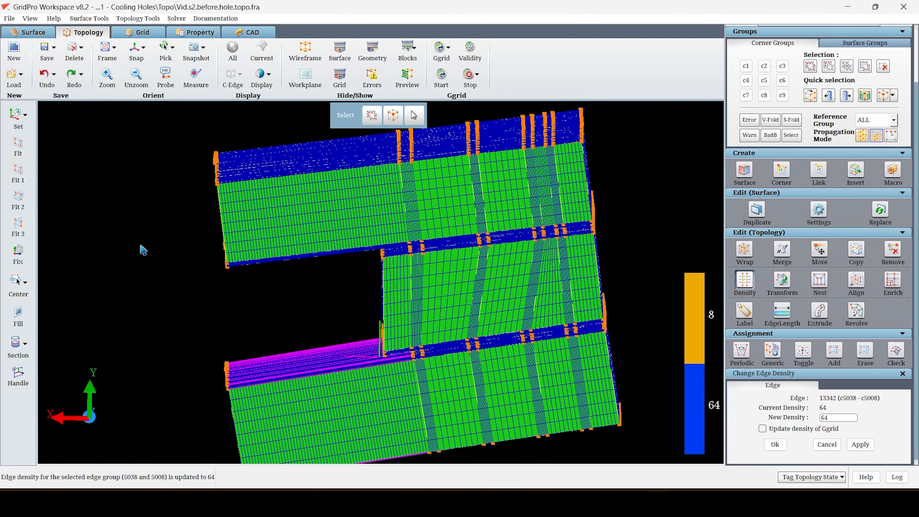
# Hide the preview and set the edge density to 24 between the first and second hole rows at each level.
pyautogui.click(407, 80)
pyautogui.click(450, 157)
pyautogui.write('24')
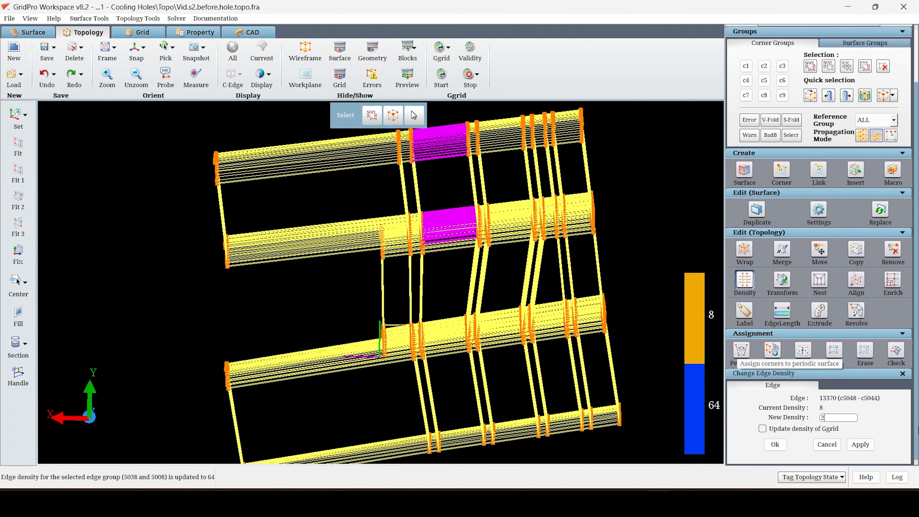
pyautogui.click(860, 444)
pyautogui.click(453, 340)
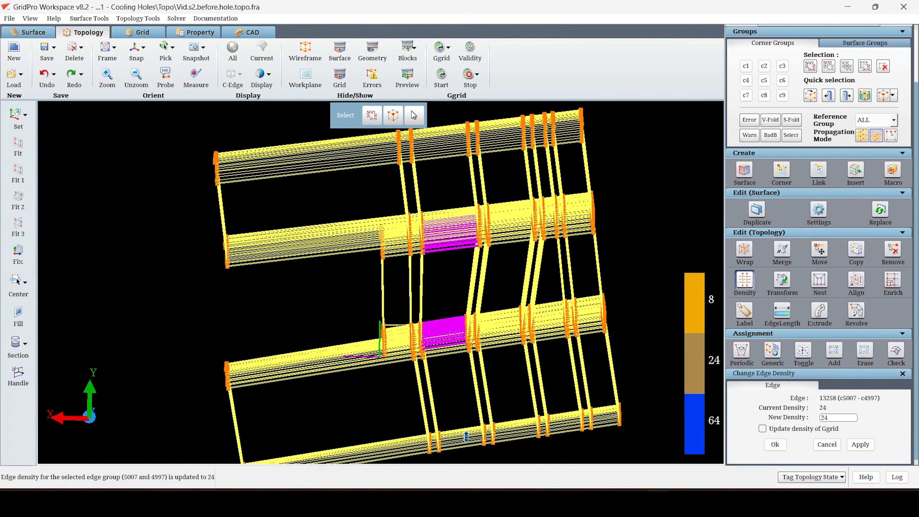
pyautogui.click(860, 444)
pyautogui.click(861, 444)
# Set the edge density to 24 on the lengthwise edges between the second and third hole rows.
pyautogui.click(860, 444)
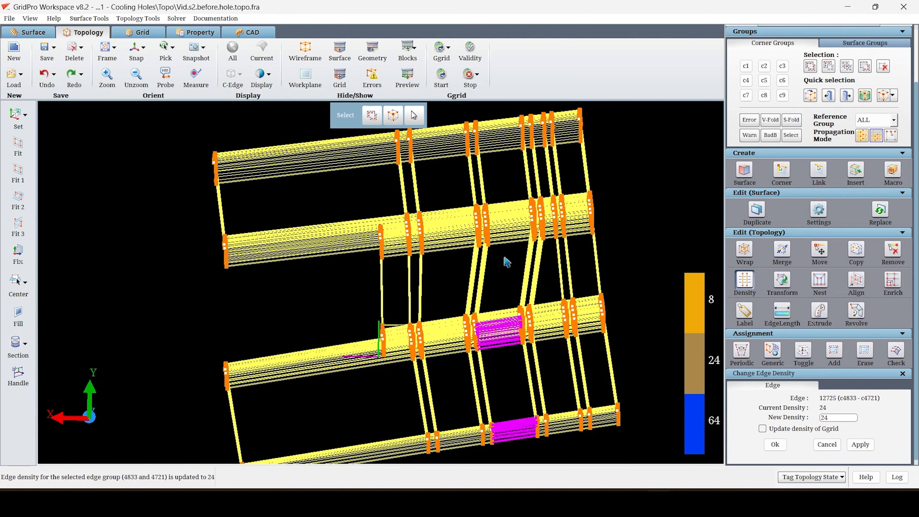
pyautogui.click(505, 228)
pyautogui.click(860, 446)
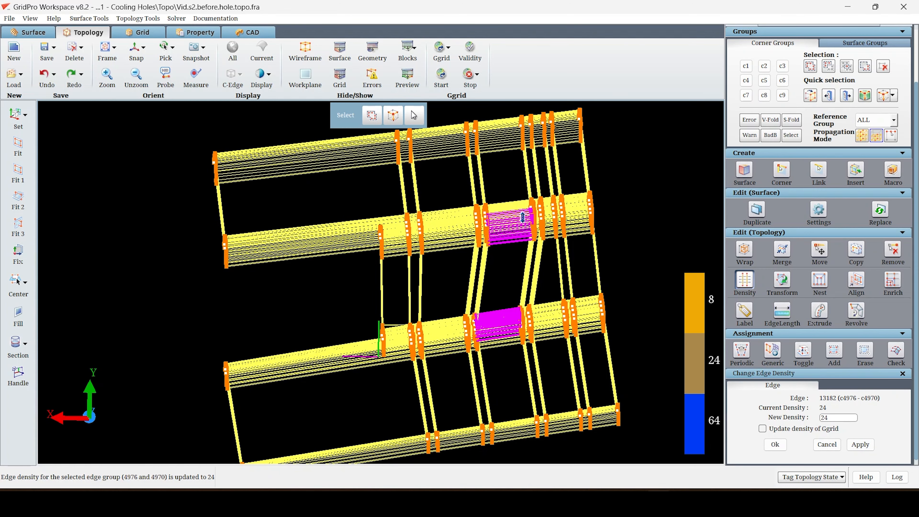
pyautogui.write('2')
pyautogui.moveTo(441, 250); pyautogui.dragTo(413, 252, button='middle')
# Set the edge density to 12 on the lengthwise edges beyond the last hole row at each level and preview the blocks.
pyautogui.click(539, 241)
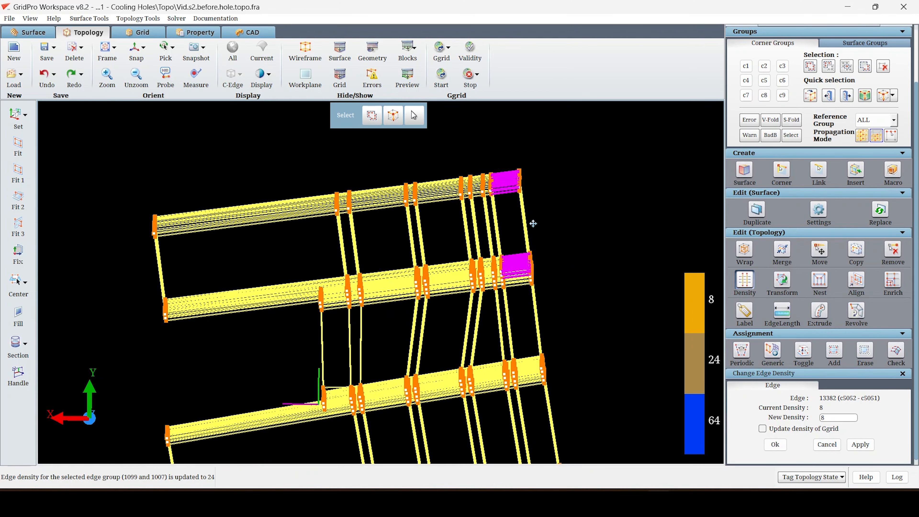
pyautogui.click(856, 445)
pyautogui.click(519, 287)
pyautogui.write('12')
pyautogui.click(851, 444)
pyautogui.moveTo(527, 390); pyautogui.dragTo(507, 279, button='middle')
pyautogui.click(529, 387)
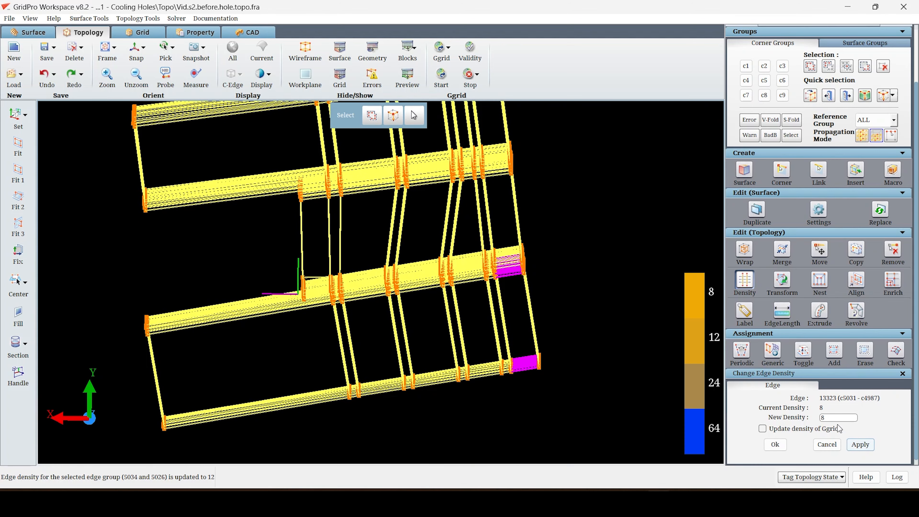
pyautogui.click(403, 78)
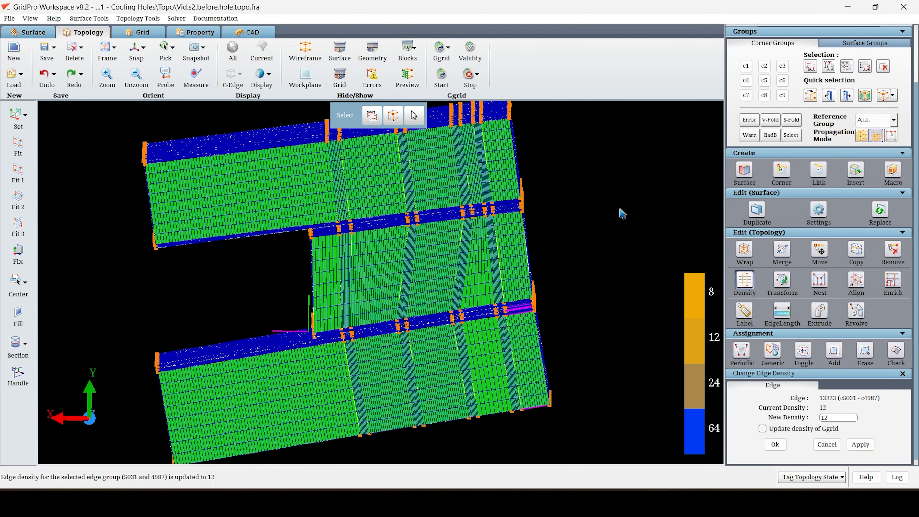
# Set the edge density to 16 between the third and fourth hole rows in the middle passage and lower plenum, then preview the blocks.
pyautogui.click(410, 79)
pyautogui.click(477, 312)
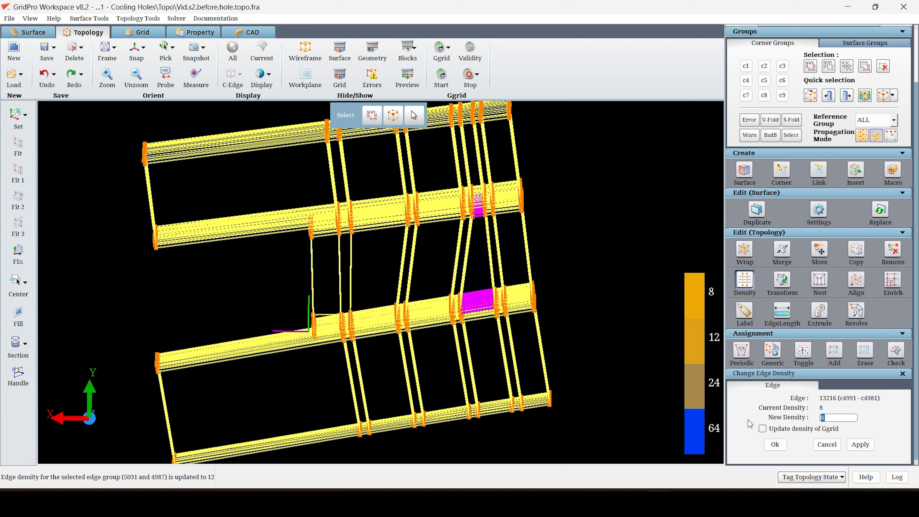
pyautogui.write('16')
pyautogui.click(863, 446)
pyautogui.click(491, 397)
pyautogui.write('16')
pyautogui.click(859, 445)
pyautogui.scroll(-5, 452, 406)
pyautogui.moveTo(435, 405); pyautogui.dragTo(67, 167)
pyautogui.click(402, 78)
pyautogui.moveTo(230, 277); pyautogui.dragTo(300, 160)
pyautogui.scroll(3, 300, 160)
pyautogui.scroll(-3, 300, 160)
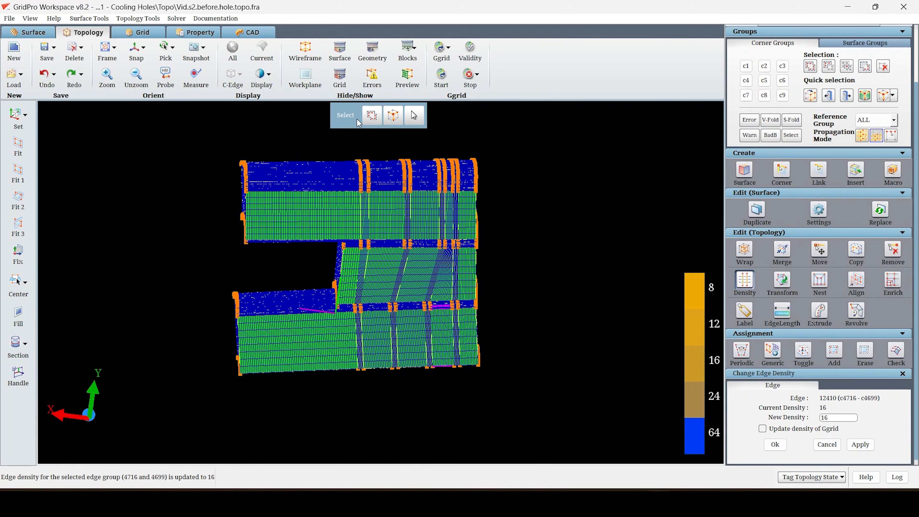
# Hide the preview and set the edge density to 12 on the middle passage's short edges left of the first hole row.
pyautogui.scroll(3, 419, 353)
pyautogui.click(405, 77)
pyautogui.click(316, 204)
pyautogui.write('12')
pyautogui.click(856, 443)
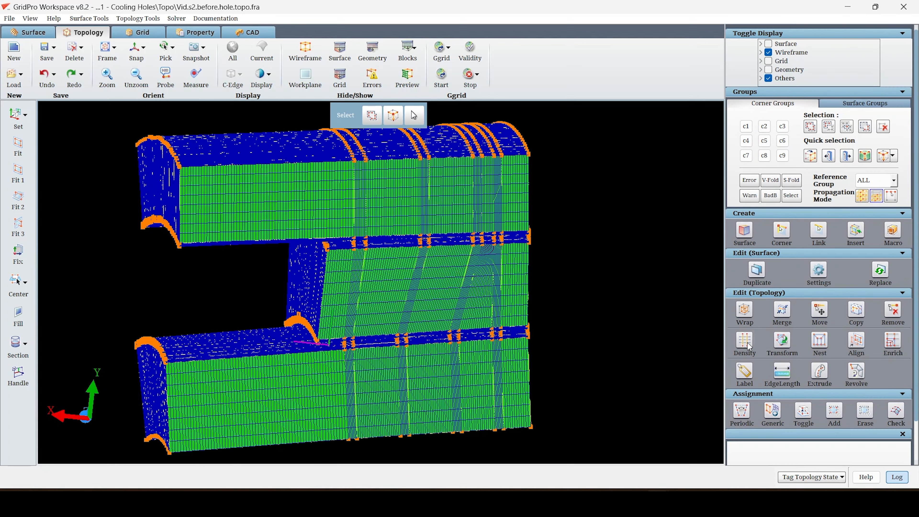
# Set the edge density to 16 on the vertical edge groups, including those spanning the middle passage and the lower plenum.
pyautogui.click(747, 343)
pyautogui.scroll(4, 299, 249)
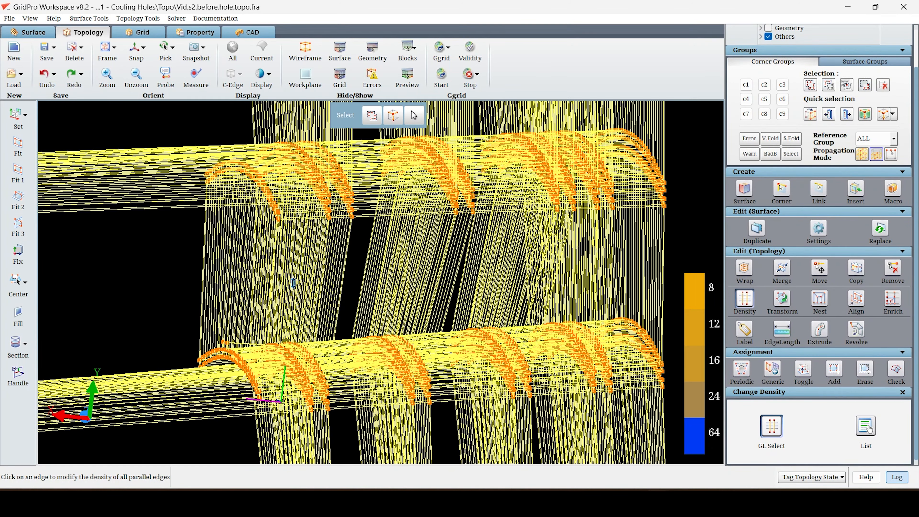
pyautogui.click(293, 282)
pyautogui.write('1')
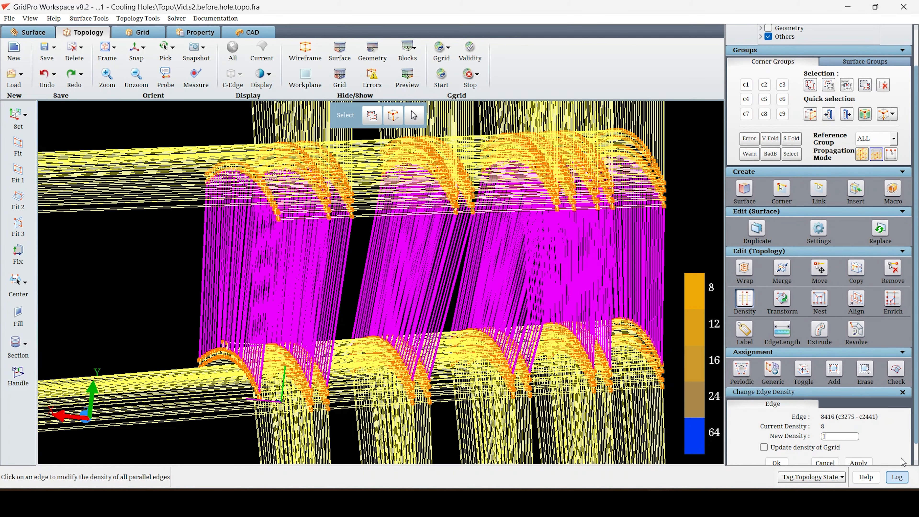
pyautogui.write('6')
pyautogui.scroll(-1, 903, 466)
pyautogui.click(859, 444)
pyautogui.click(570, 431)
pyautogui.click(861, 448)
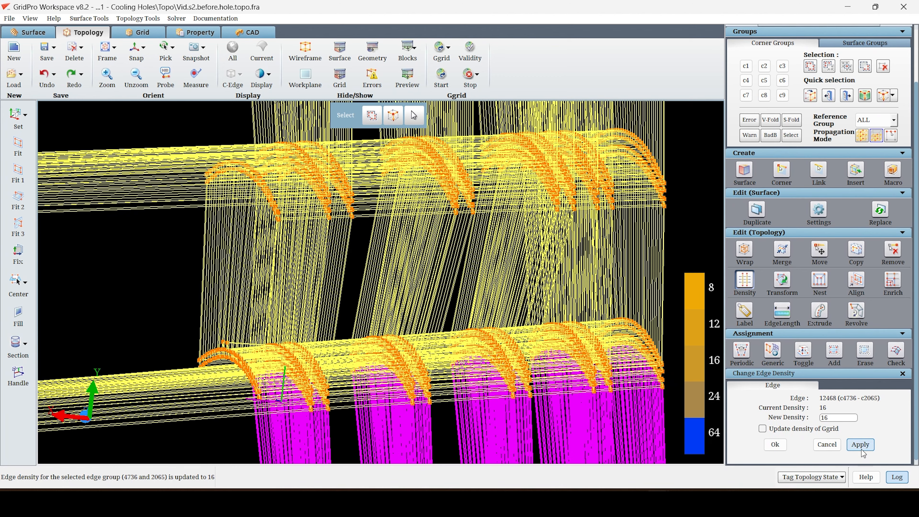
pyautogui.click(191, 196)
pyautogui.click(861, 444)
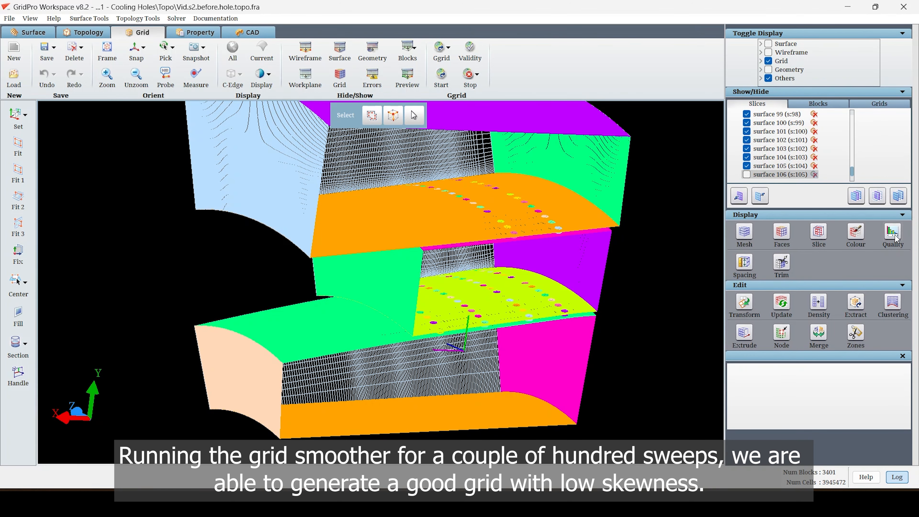
# Evaluate the generated grid's skewness with its histogram and examine the mesh around the cooling holes.
pyautogui.click(893, 234)
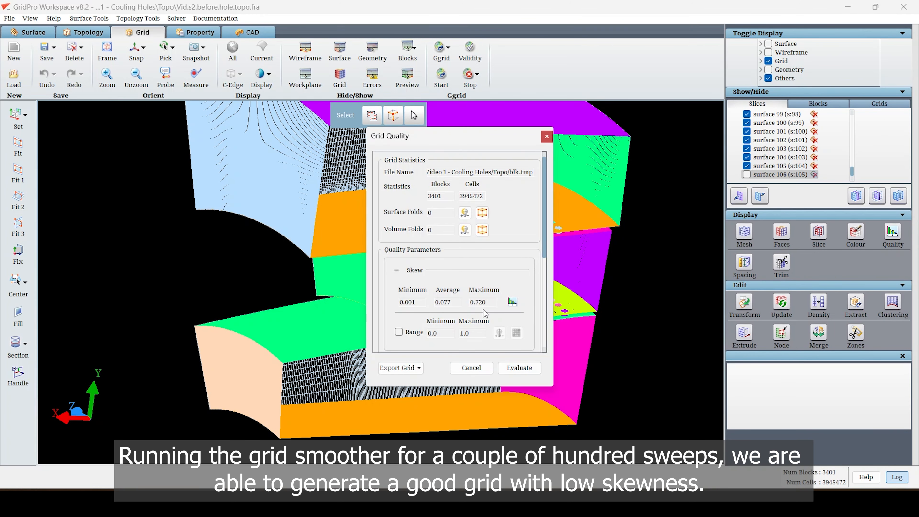
pyautogui.click(512, 302)
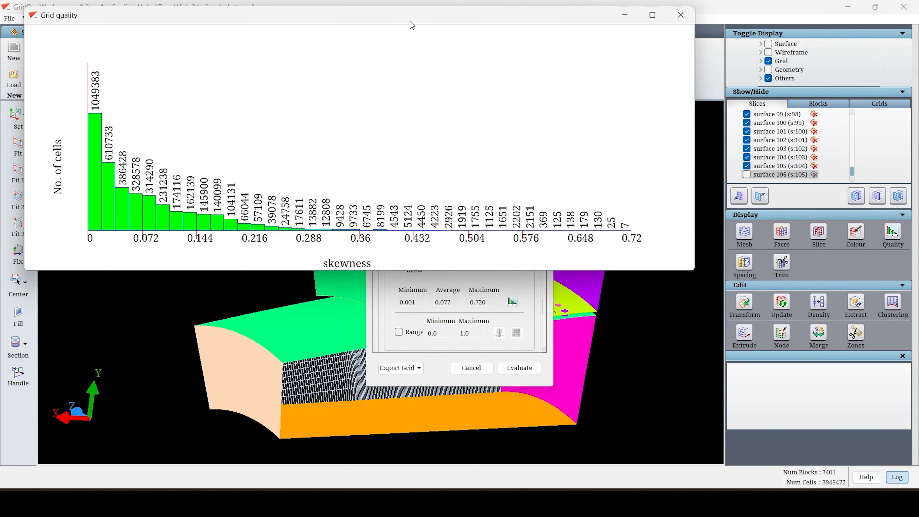
pyautogui.moveTo(409, 21); pyautogui.dragTo(427, 55)
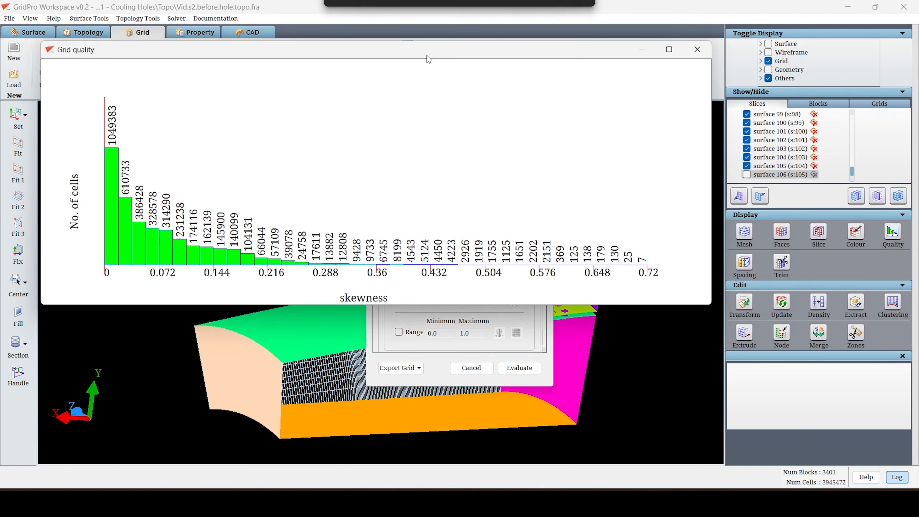
pyautogui.click(697, 50)
pyautogui.click(544, 136)
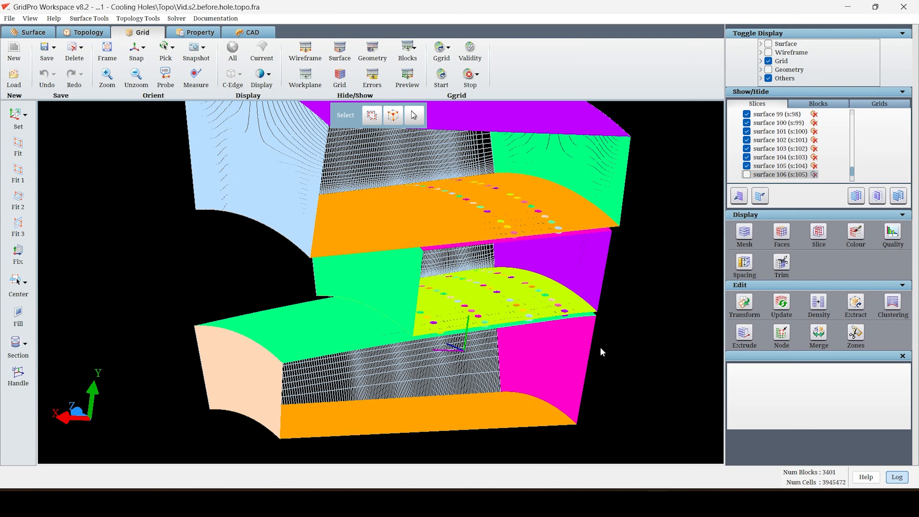
pyautogui.scroll(10, 459, 282)
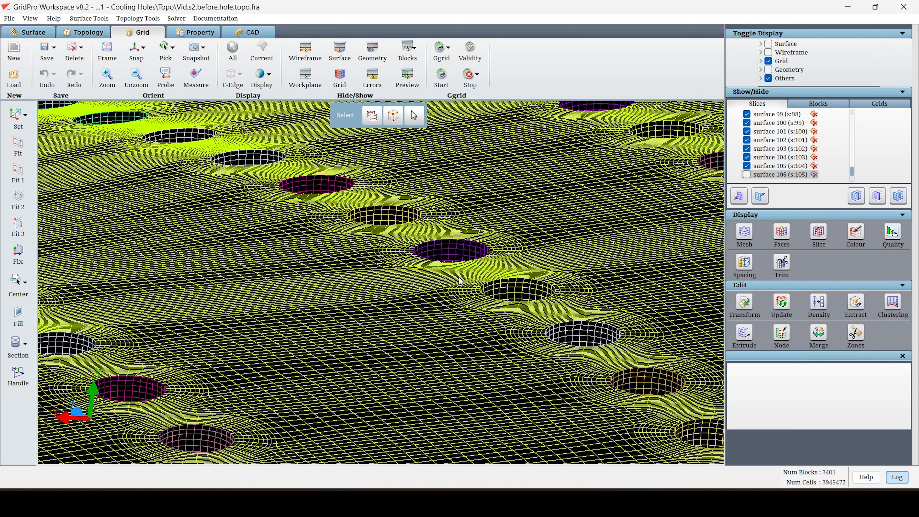
pyautogui.moveTo(385, 207); pyautogui.dragTo(449, 267, button='middle')
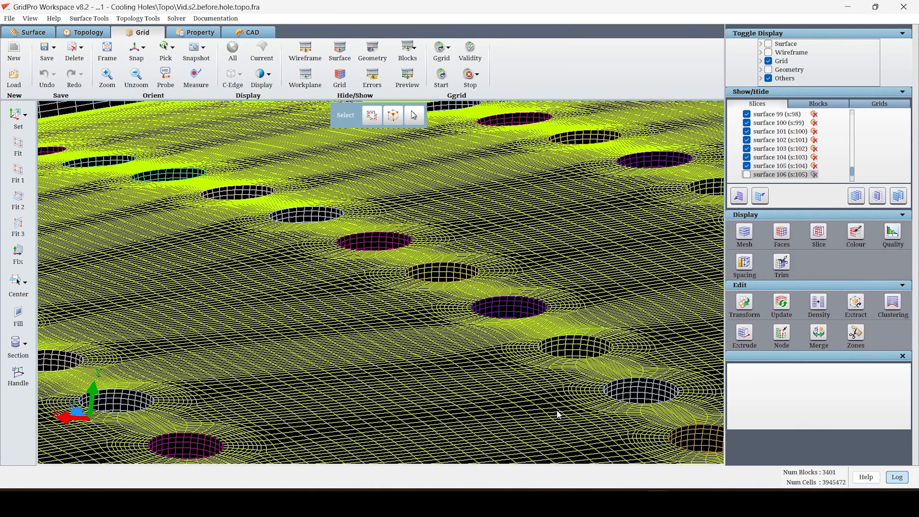